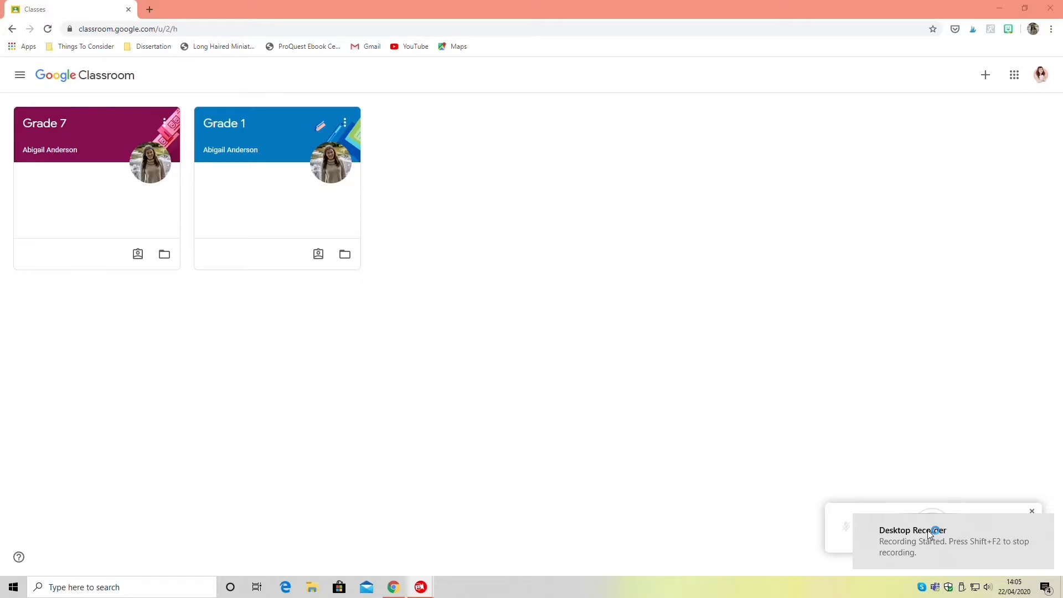
- Open the template document attached to the Folder of Work assignment in the Grade 1 class's classwork
left_click(233, 124)
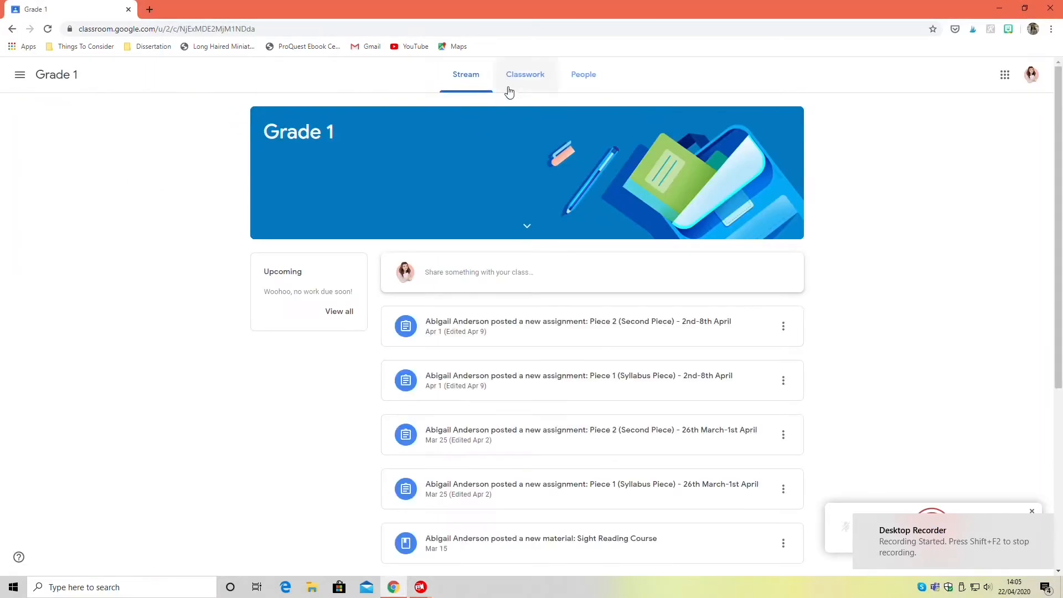
left_click(515, 83)
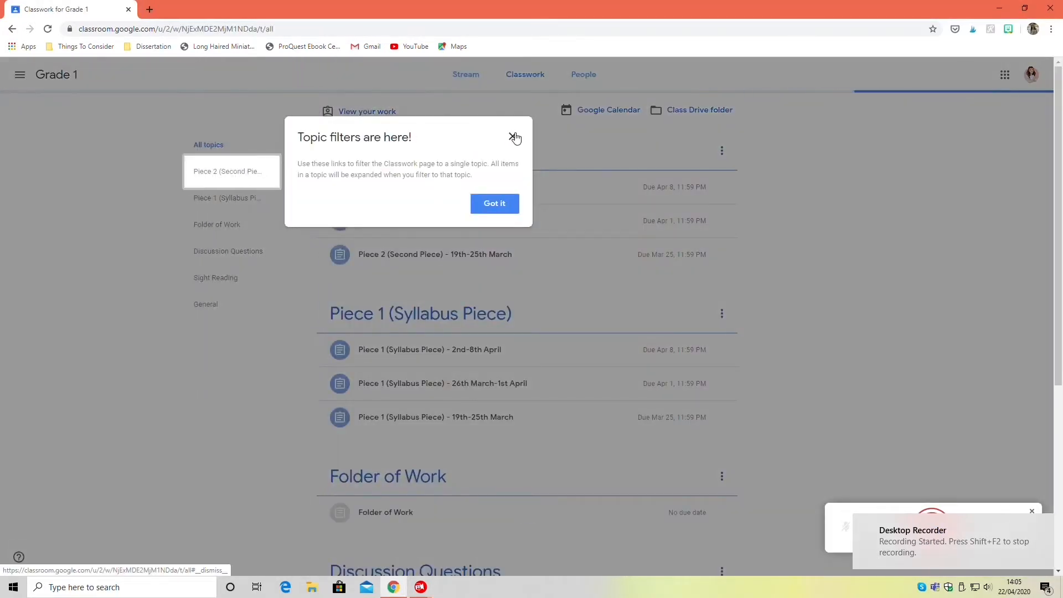
left_click(512, 138)
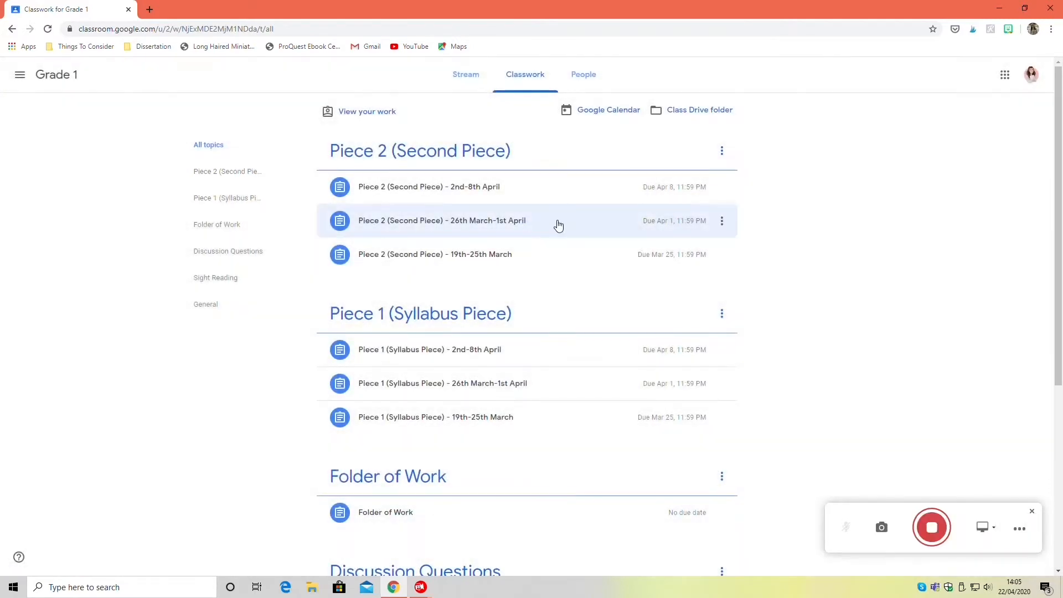
scroll(555, 225, "down", 5)
left_click(392, 235)
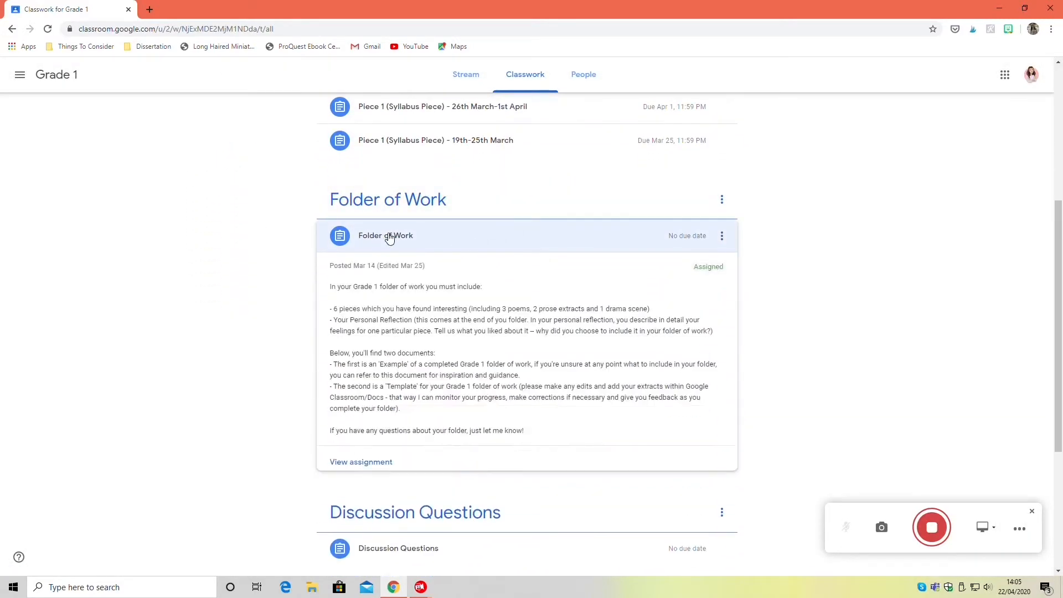
scroll(440, 321, "down", 1)
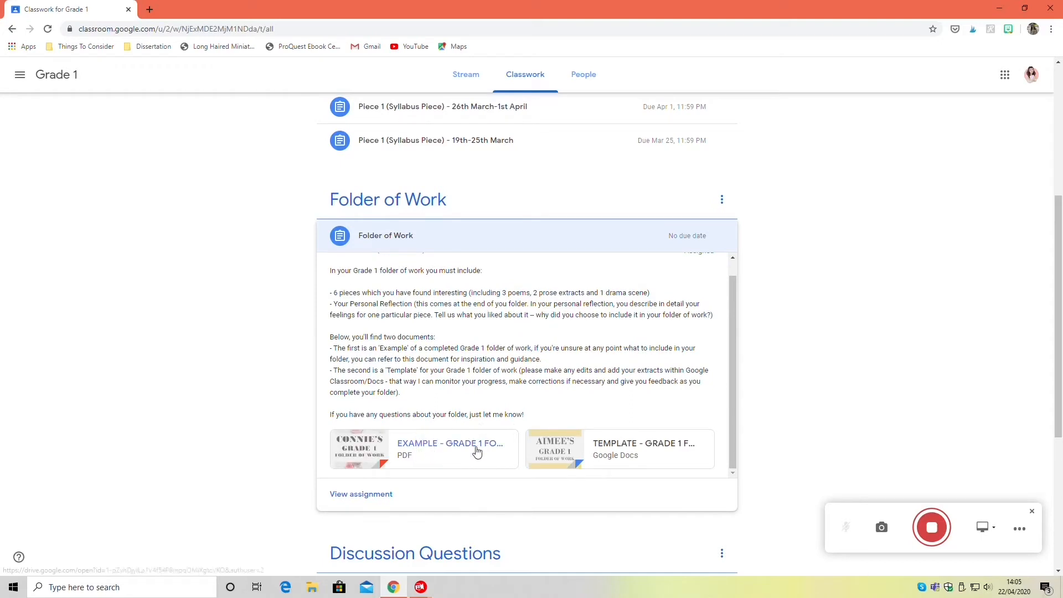
left_click(631, 441)
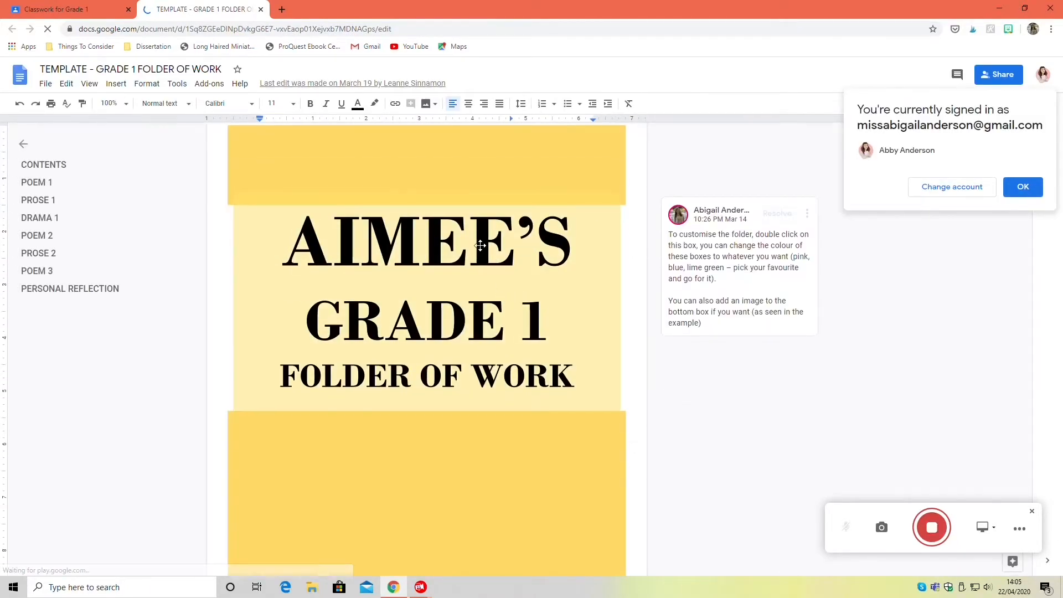
- Replace the name in the cover page's title drawing with the student's own first name in capitals and save the drawing
double_click(477, 244)
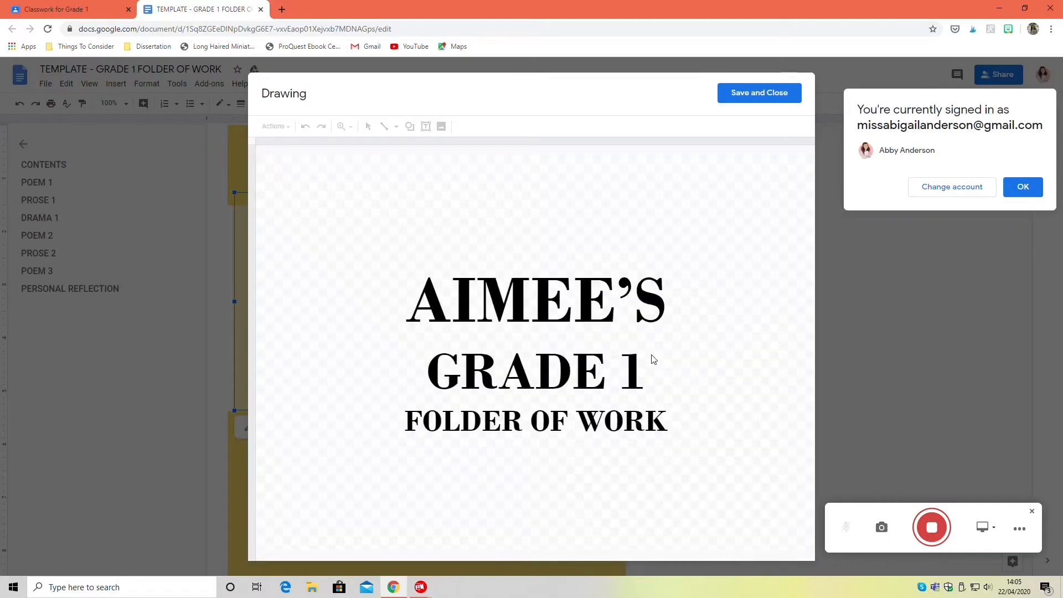
double_click(618, 298)
left_click(618, 298)
left_click_drag(618, 298, 430, 304)
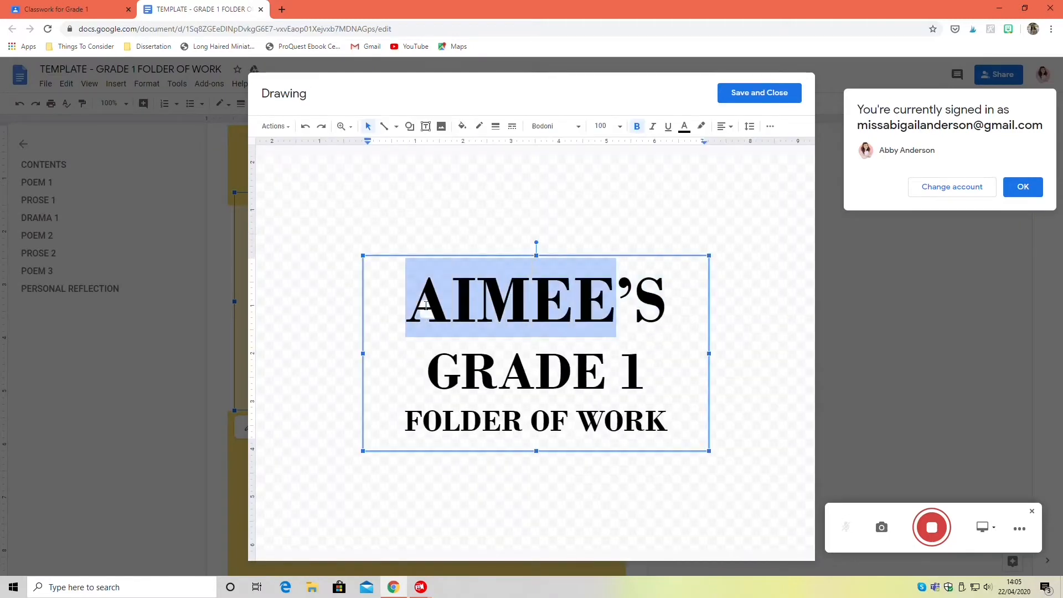
type("ABBY")
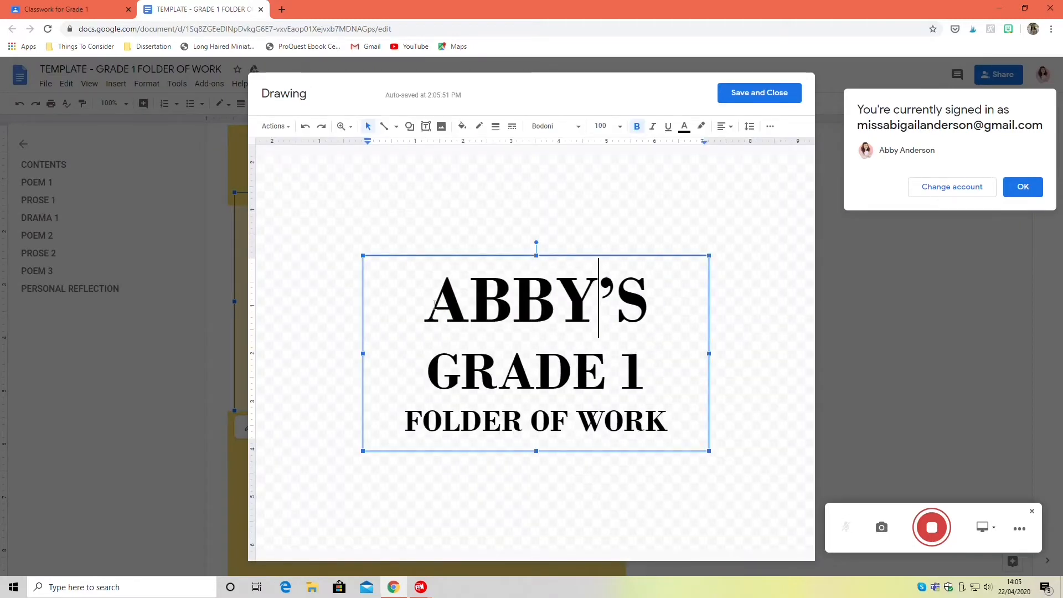
left_click(744, 92)
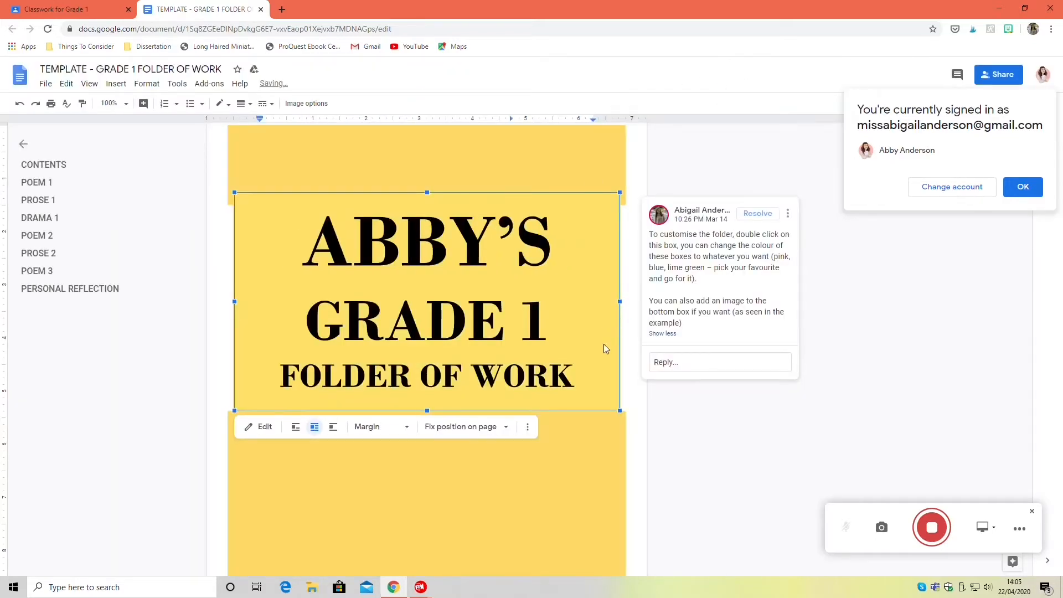
- Resolve the comment about customising the folder cover
left_click(697, 435)
scroll(609, 365, "up", 3)
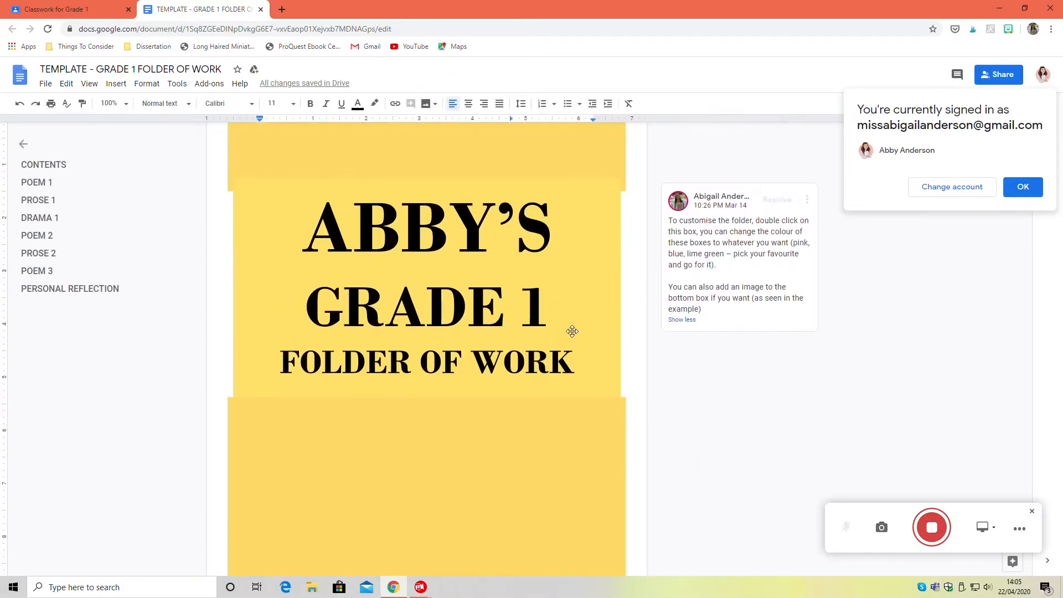
left_click(770, 204)
- Rename the POEM 1 entry on the contents page as DOUBLE TROUBLE and add the author June Crebbin
scroll(667, 244, "down", 7)
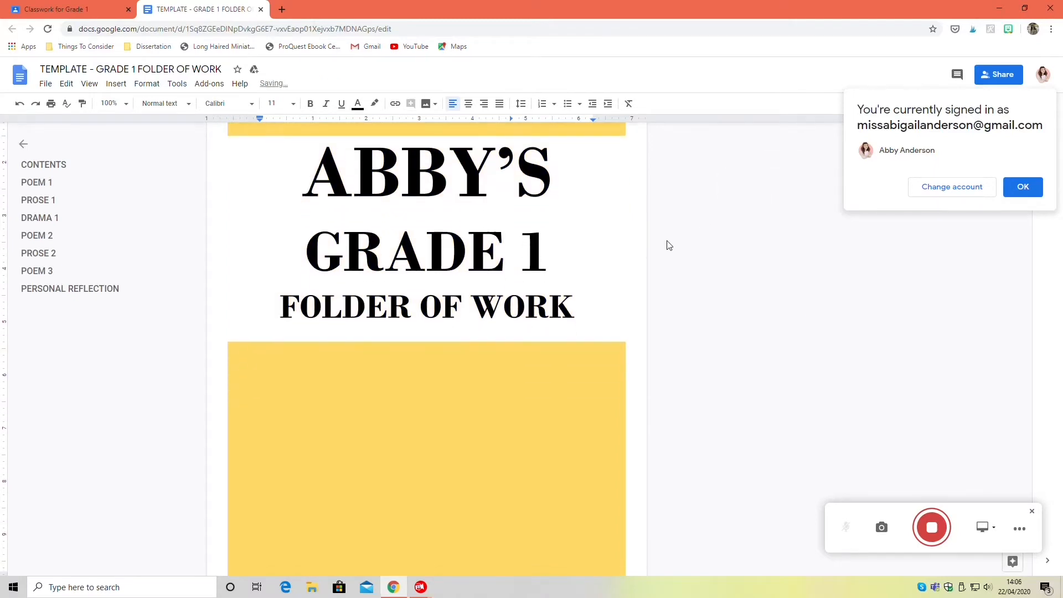
scroll(518, 305, "down", 3)
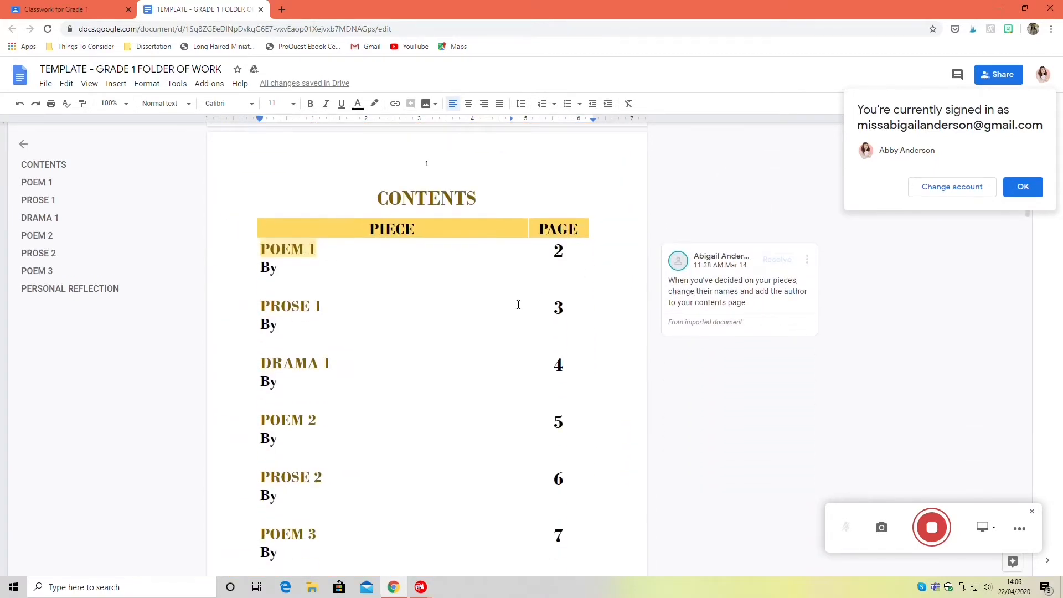
double_click(290, 249)
left_click_drag(320, 248, 262, 251)
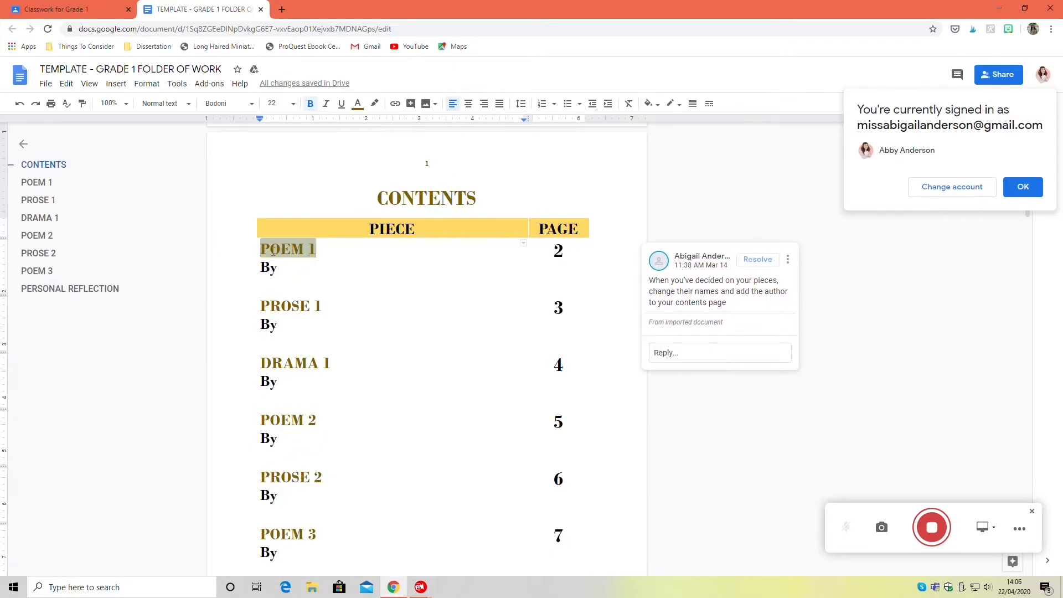
type("DOUBLE")
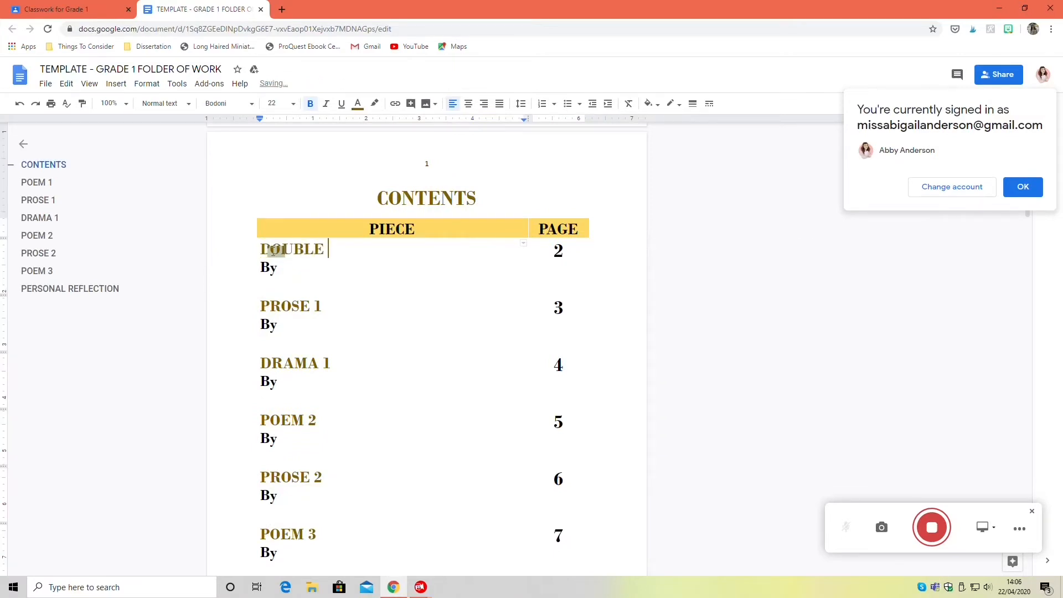
type(" TROUBLE By ")
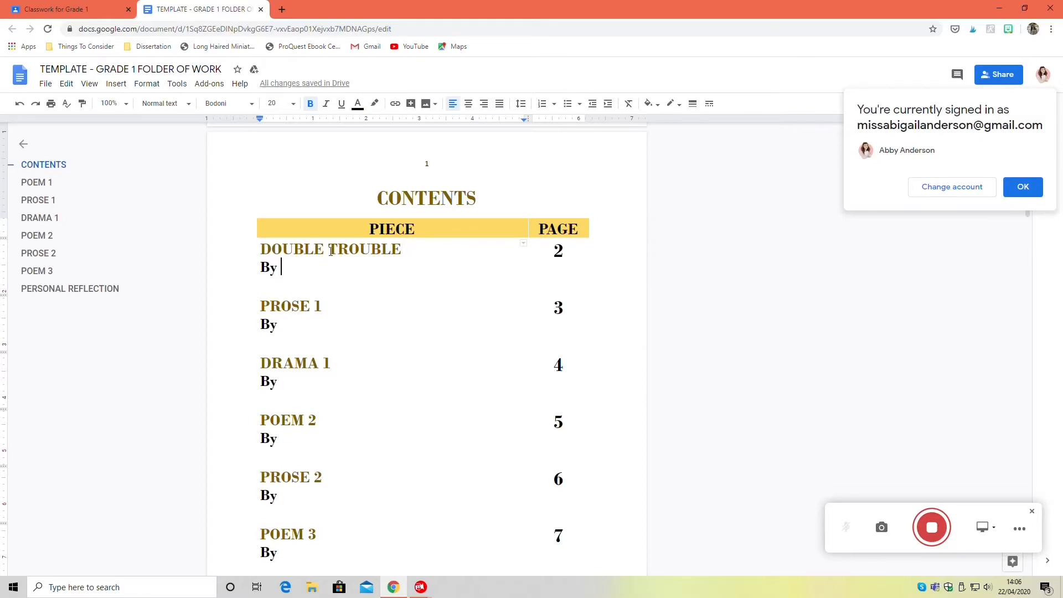
type("June Crebbin")
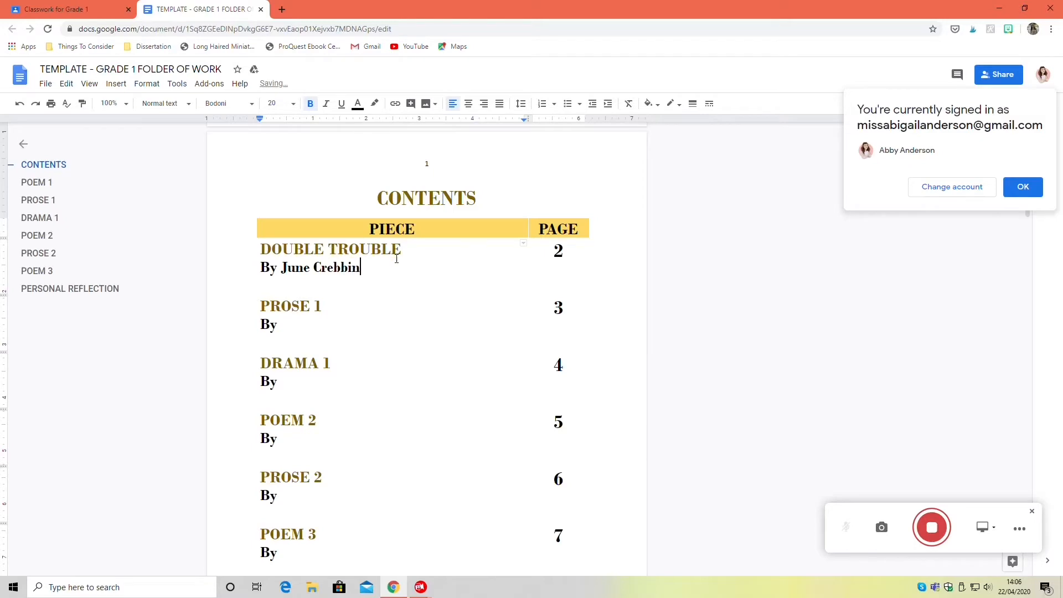
- Change the heading of the POEM 1 page to DOUBLE TROUBLE and fill in June Crebbin as its author
scroll(427, 255, "down", 4)
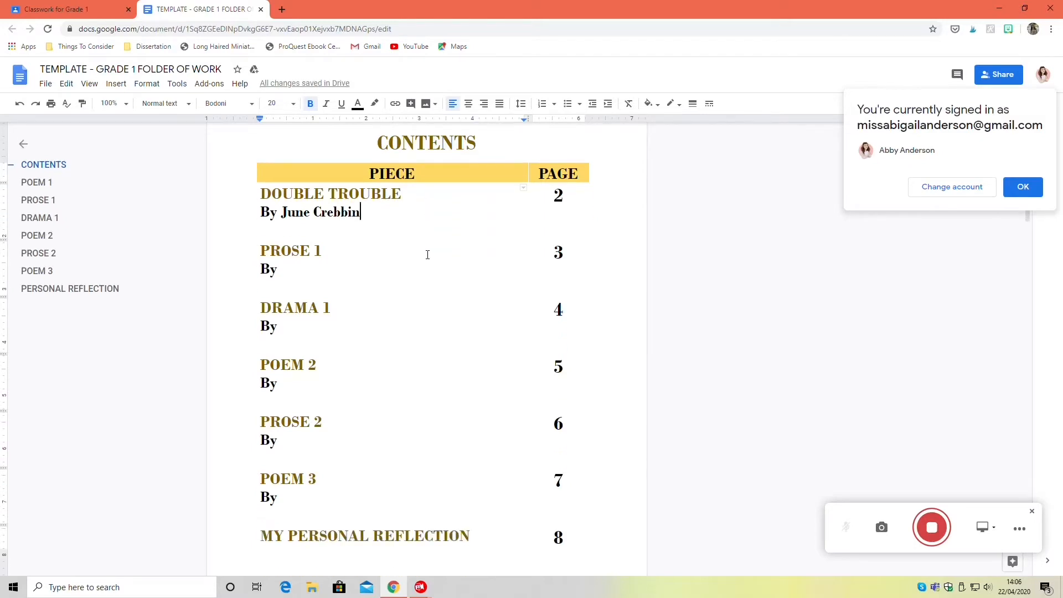
left_click(1023, 187)
scroll(504, 310, "down", 4)
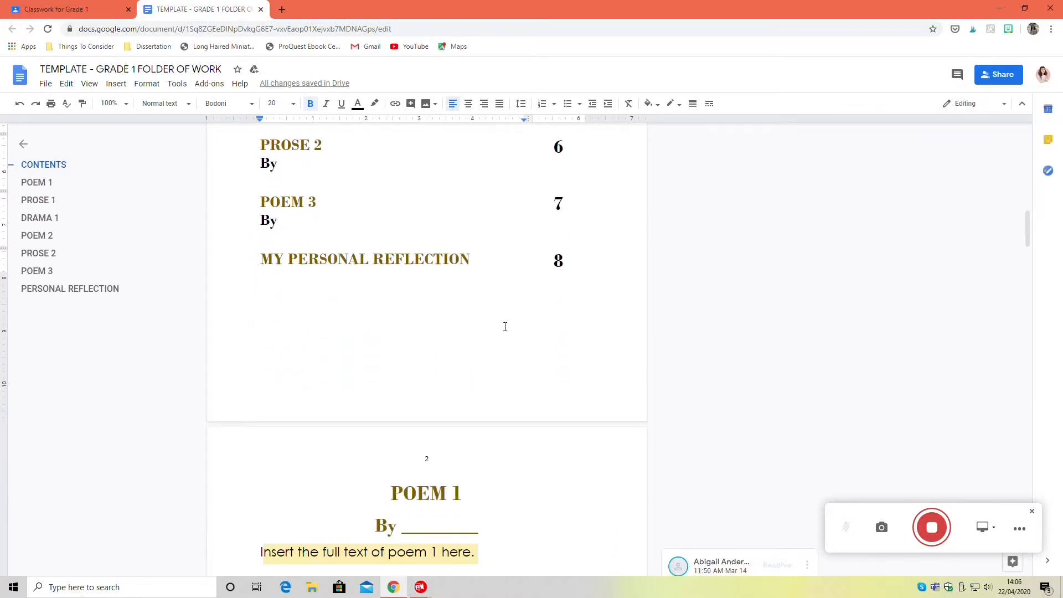
left_click_drag(463, 327, 391, 328)
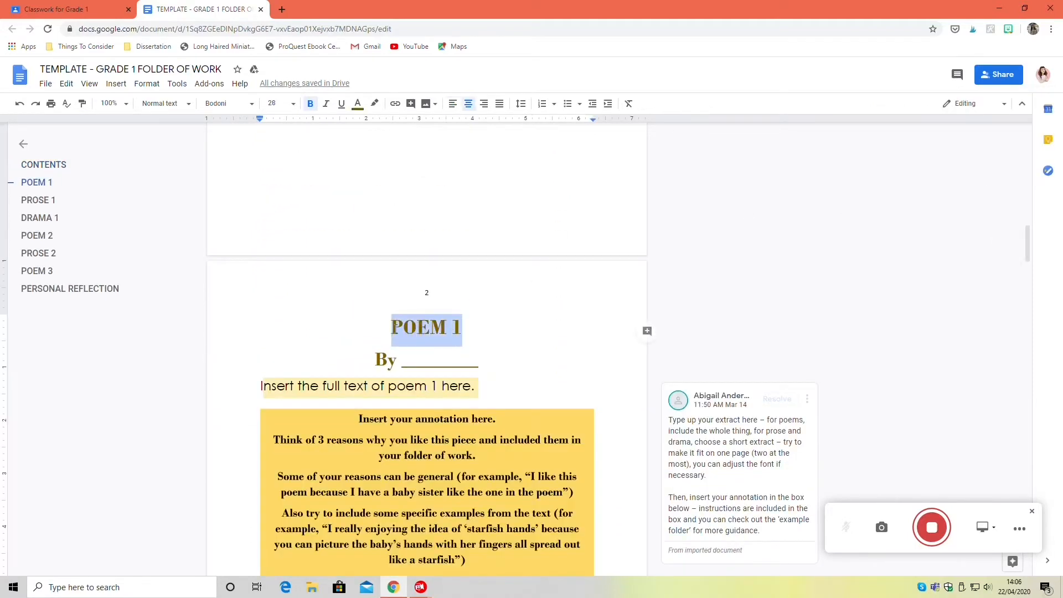
type("DOUBLE")
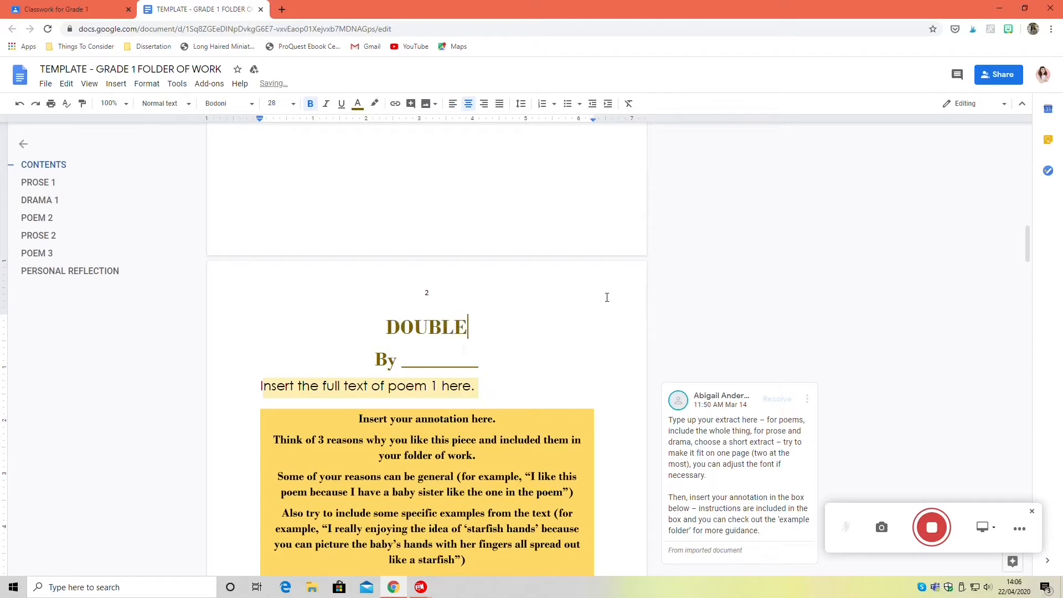
type(" TROUBLE")
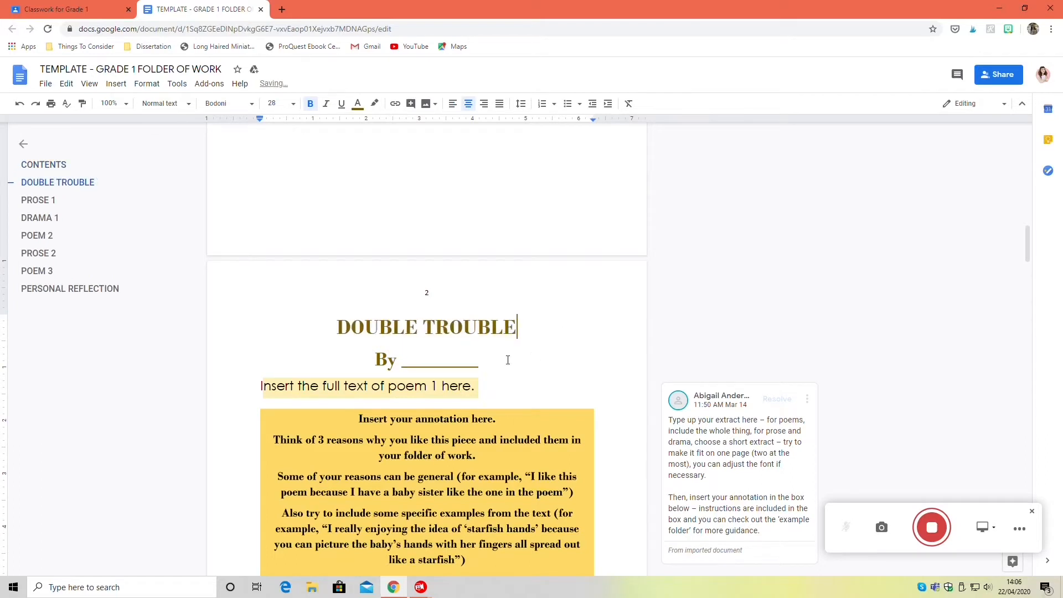
double_click(439, 363)
type("June")
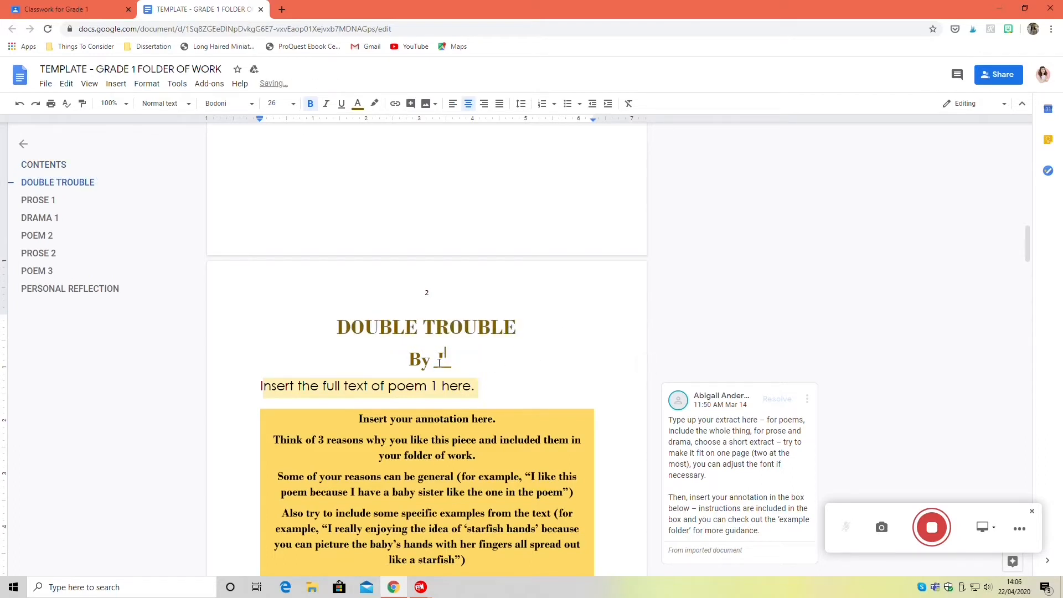
type(" Crebbin")
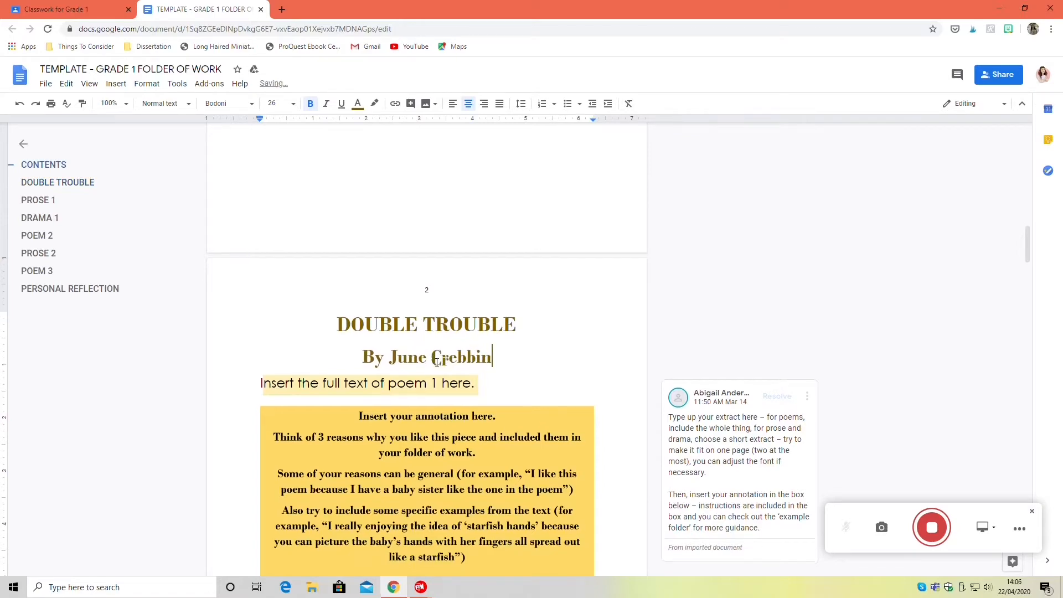
- Select the placeholder for poem 1's full text and resolve the comment attached to it
scroll(443, 366, "down", 3)
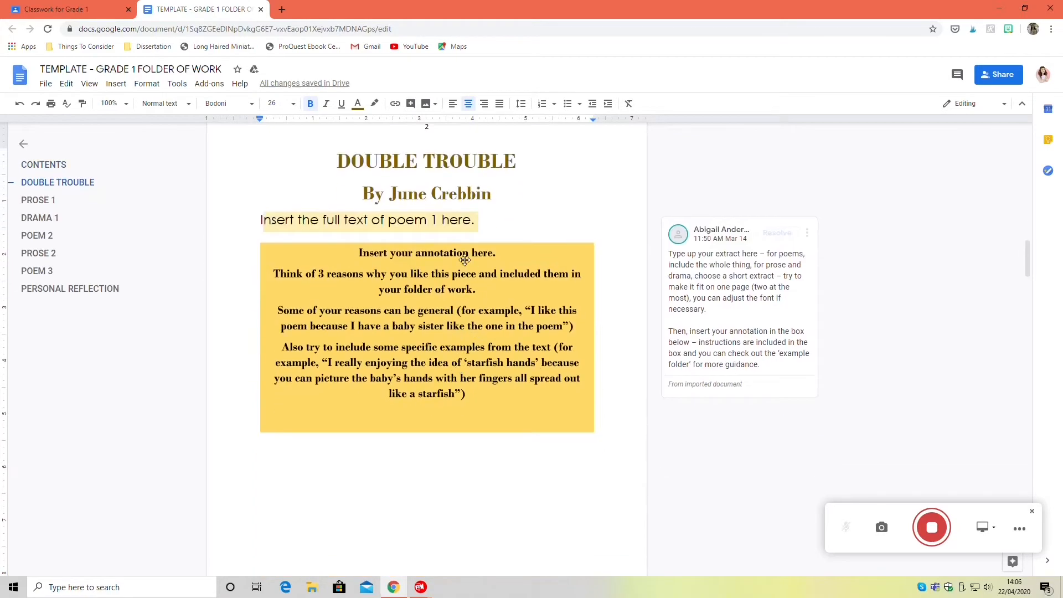
left_click_drag(481, 226, 256, 220)
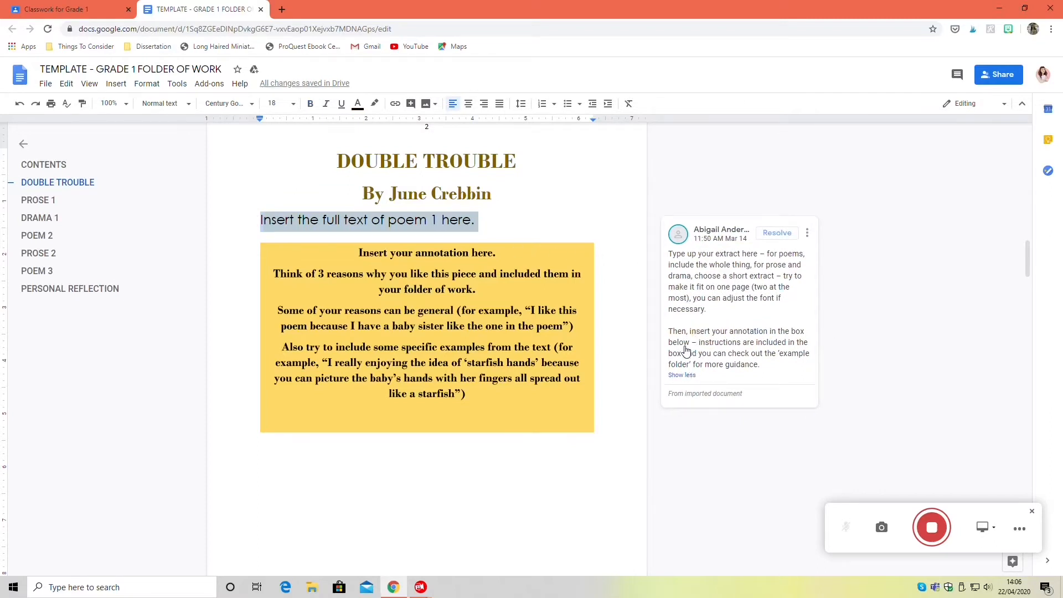
left_click(773, 237)
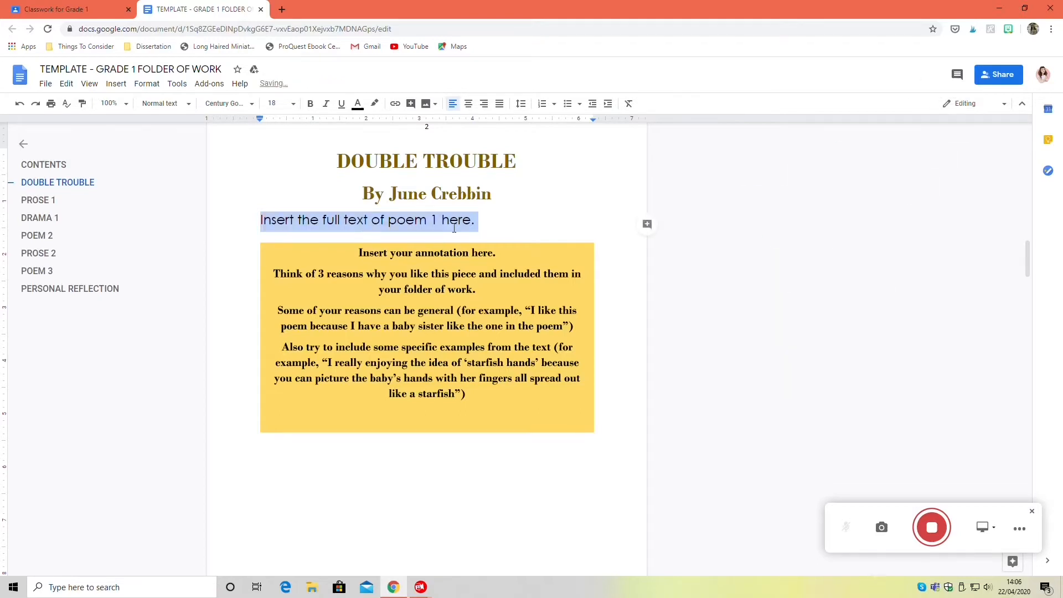
- Replace the placeholder with "Sometimes I'm called Katie, / Sometimes I'm called Anne, / This is because most people / Don't know who I am."
type("Sometimes I'm called Katie,")
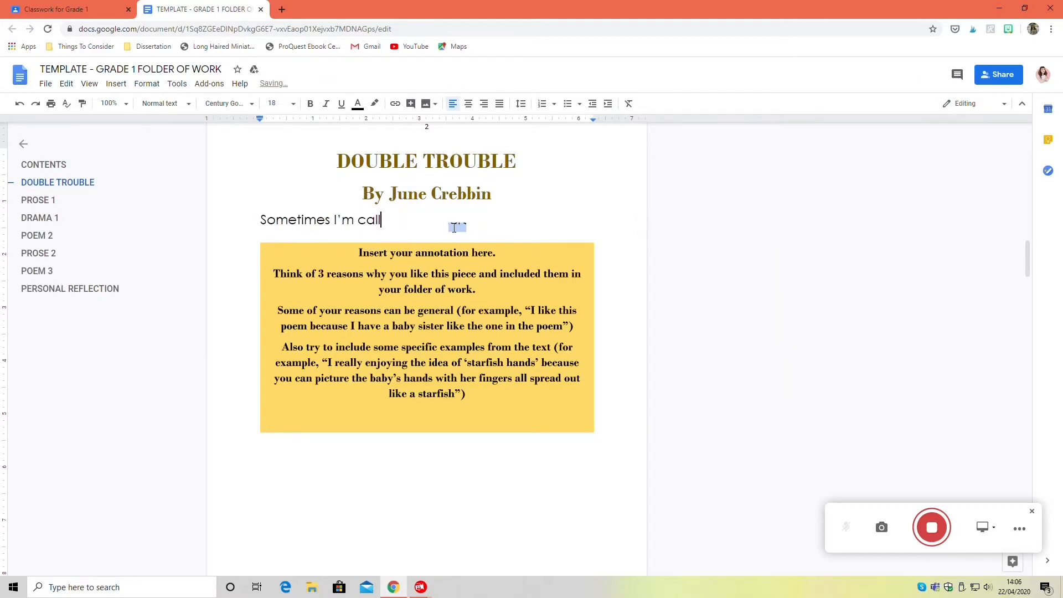
key("Return")
type("Sometimes I")
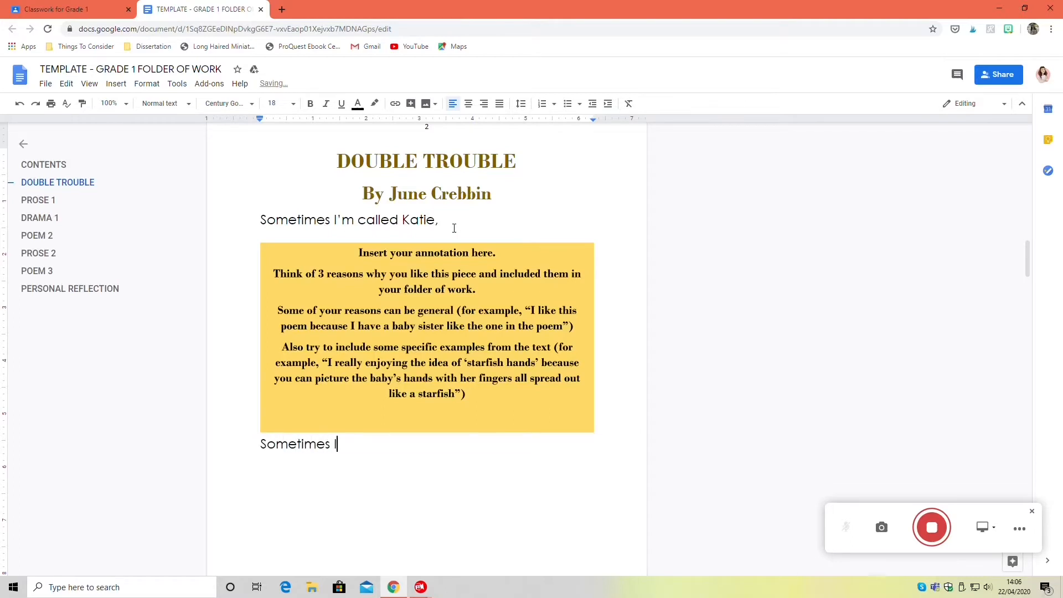
type("'m called Anne,")
key("Return")
type("T")
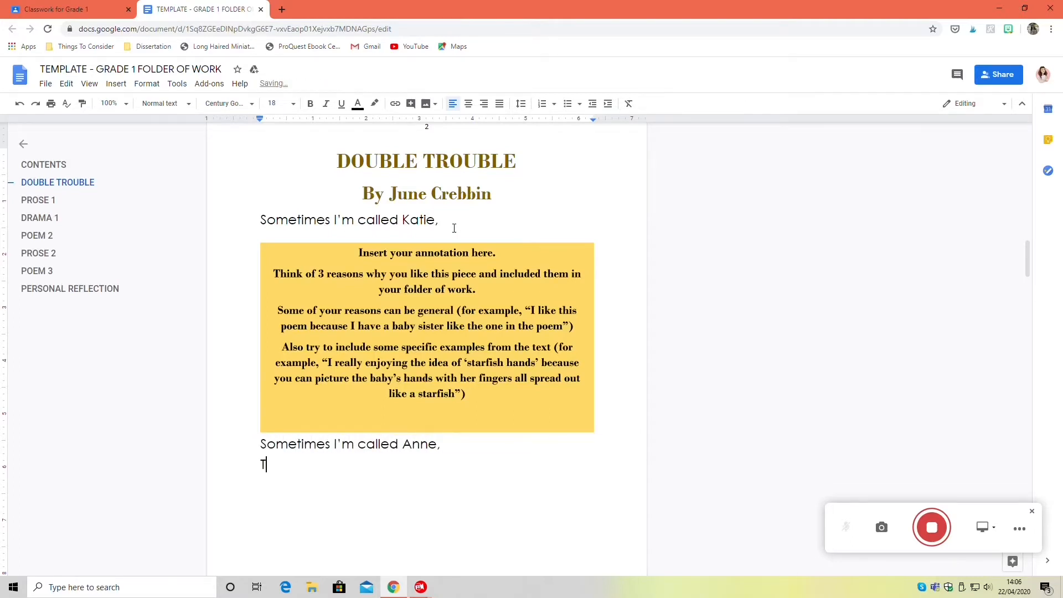
type("his is because most people")
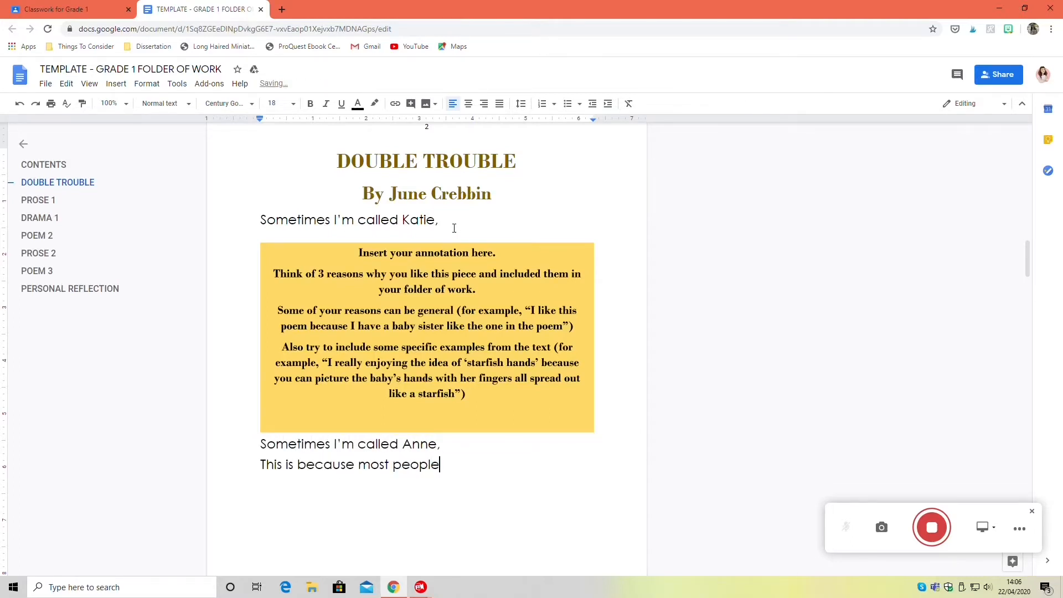
key("Return")
type("Don't know who I am.")
- Add the stanza "It's nice to have a sister, / But the cause of all the trouble / Is I am just like Katie / And Katie is my double."
key("Return")
key("Return")
type("It's nice to have a sister,")
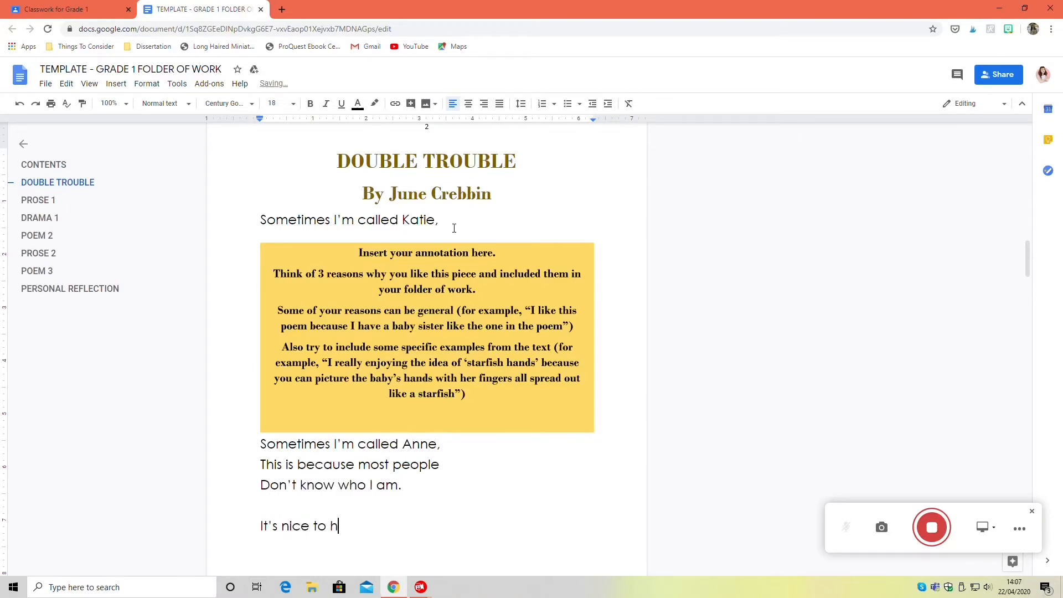
key("Return")
type("But the cause of all the trouble")
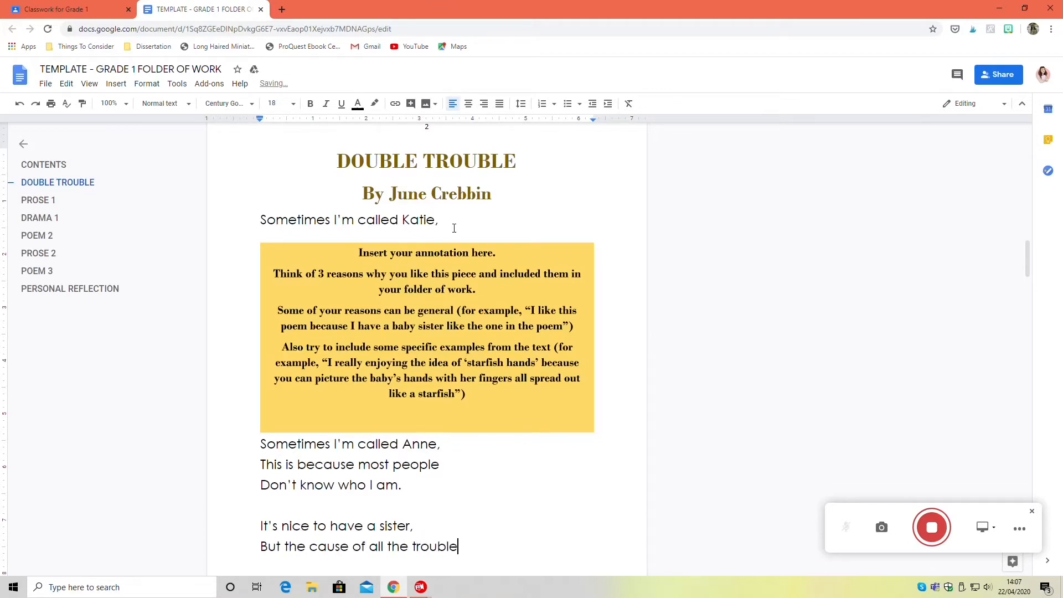
key("Return")
type("Is ")
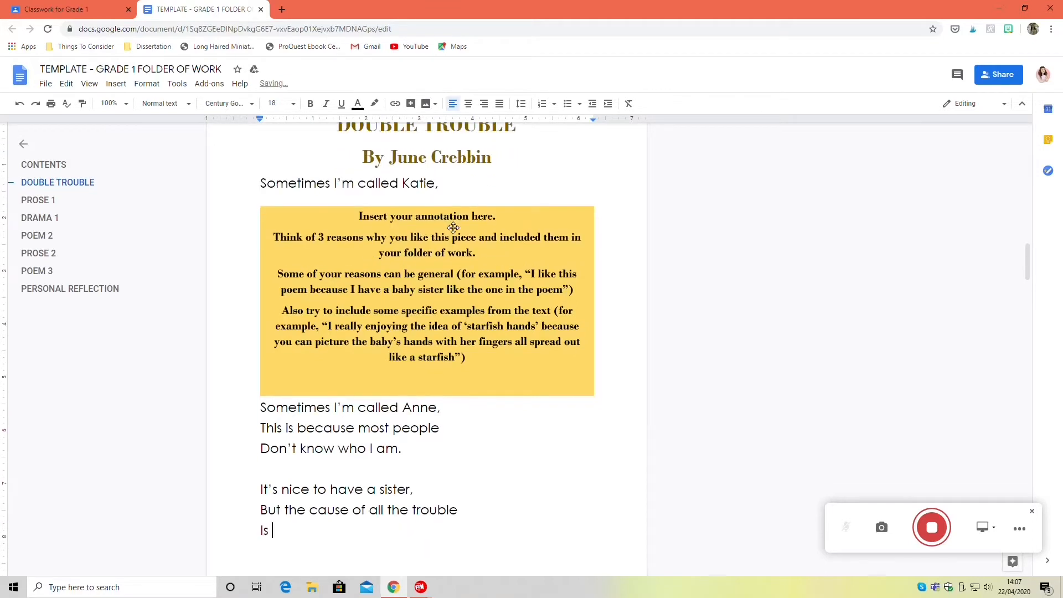
type("I am just like Katie")
key("Return")
type("And")
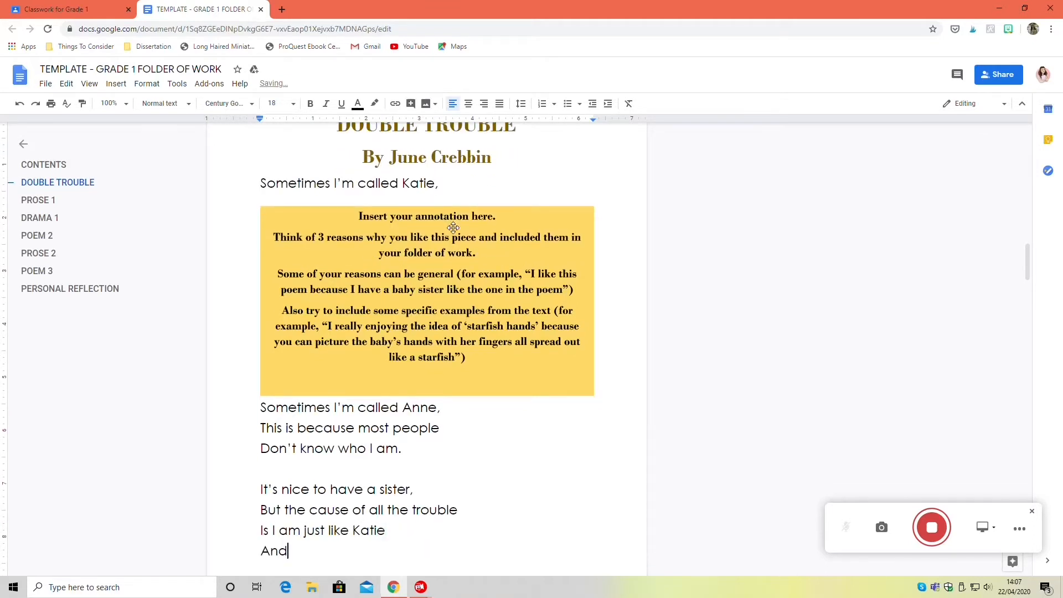
type(" Katie is my double.")
- Start a new stanza with the lines "My uncle says, 'I bet it's fun / Pretending you're each other!'"
key("Return")
key("Return")
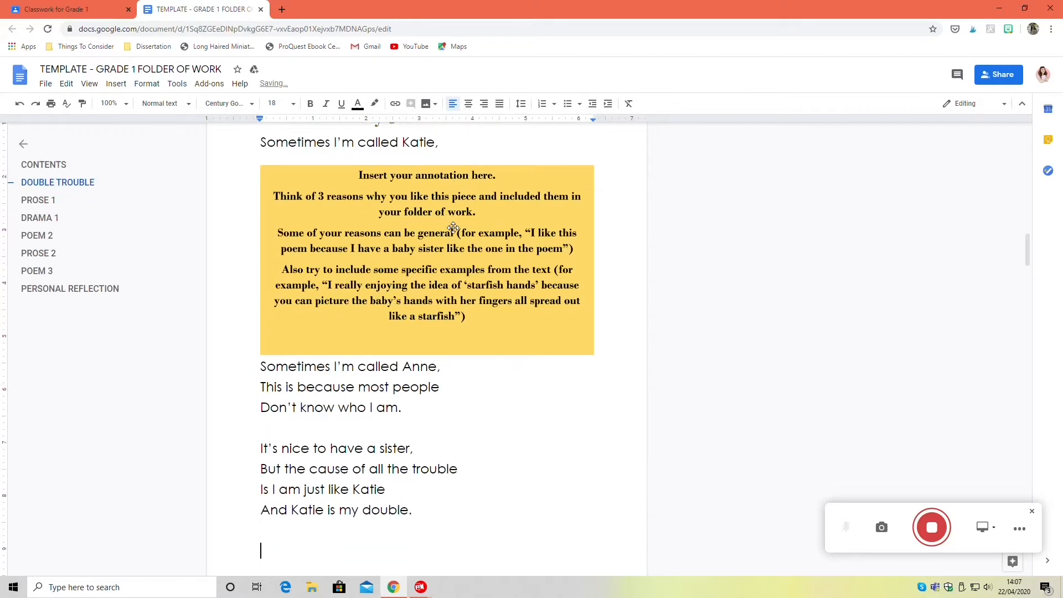
type("My uncle says,")
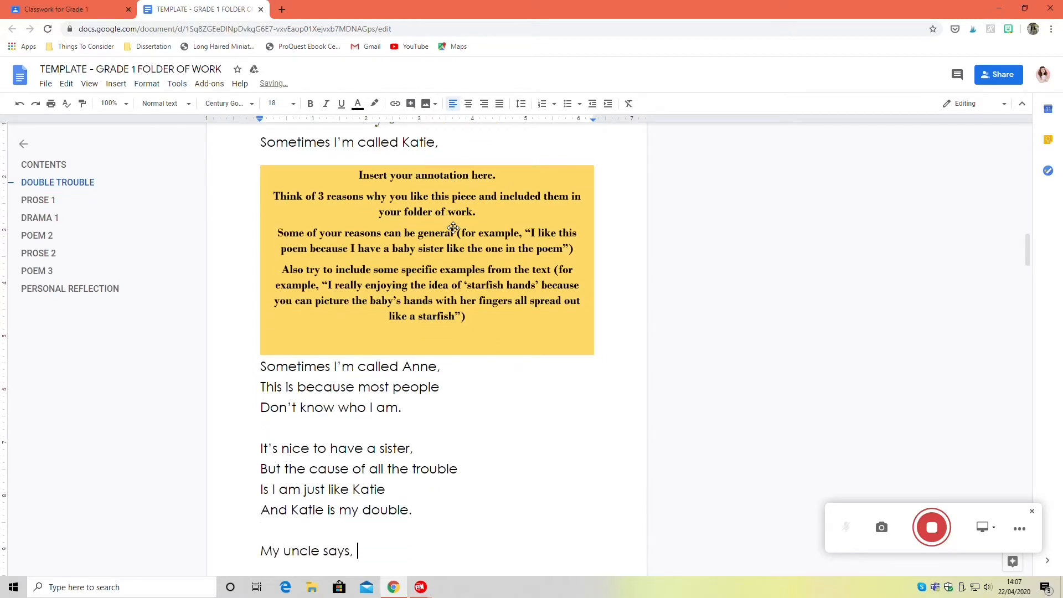
type(" 'I bet it's fun")
key("Return")
type("P")
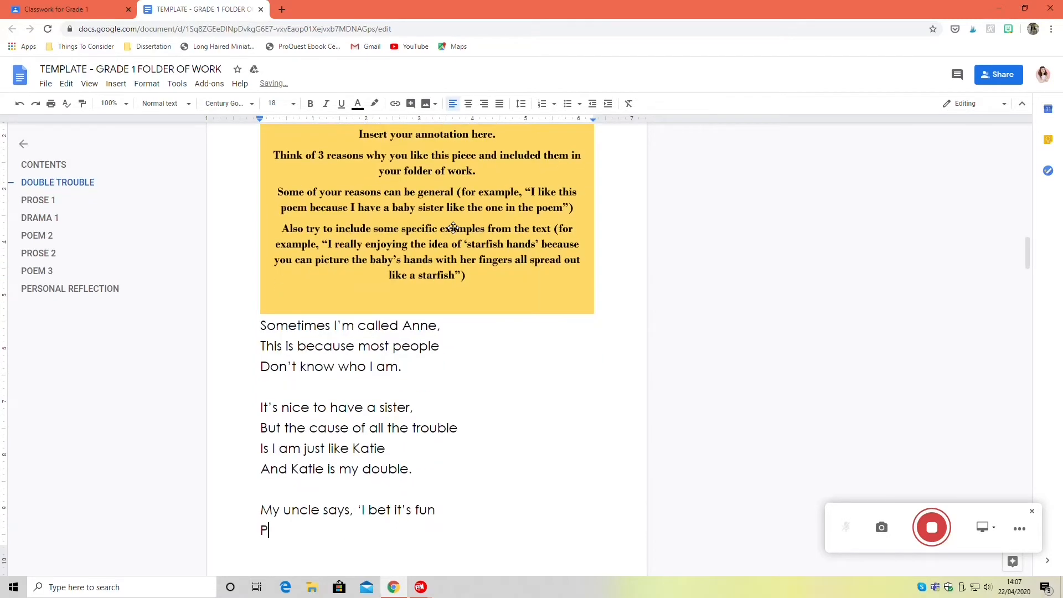
type("retending you're each other!")
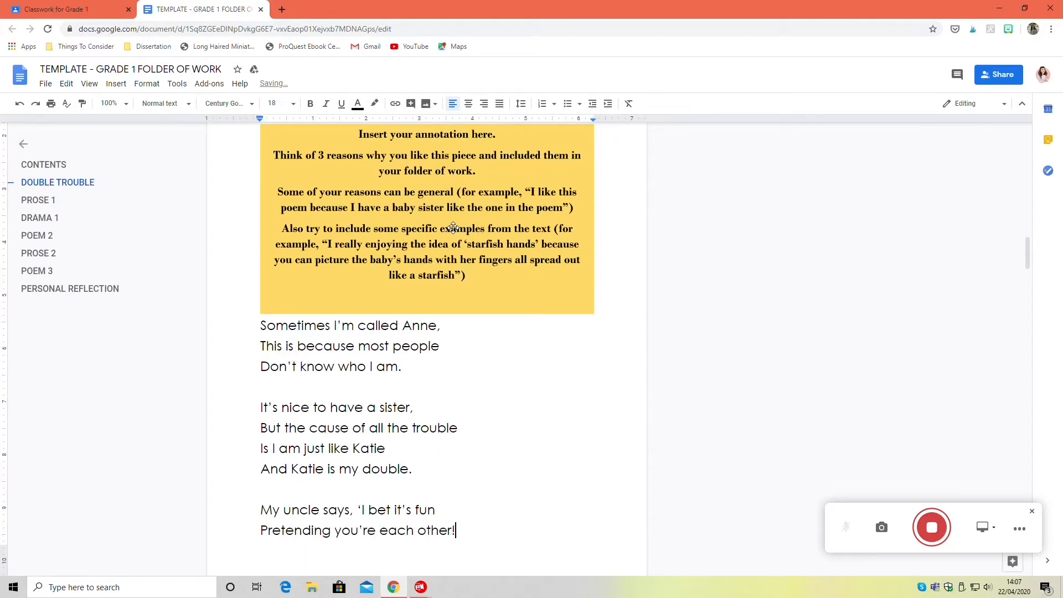
type("'")
- Leave a blank line and add "My aunty wishes one of us / Had been the other's brother!"
key("Return")
key("Return")
type("My aunty wish")
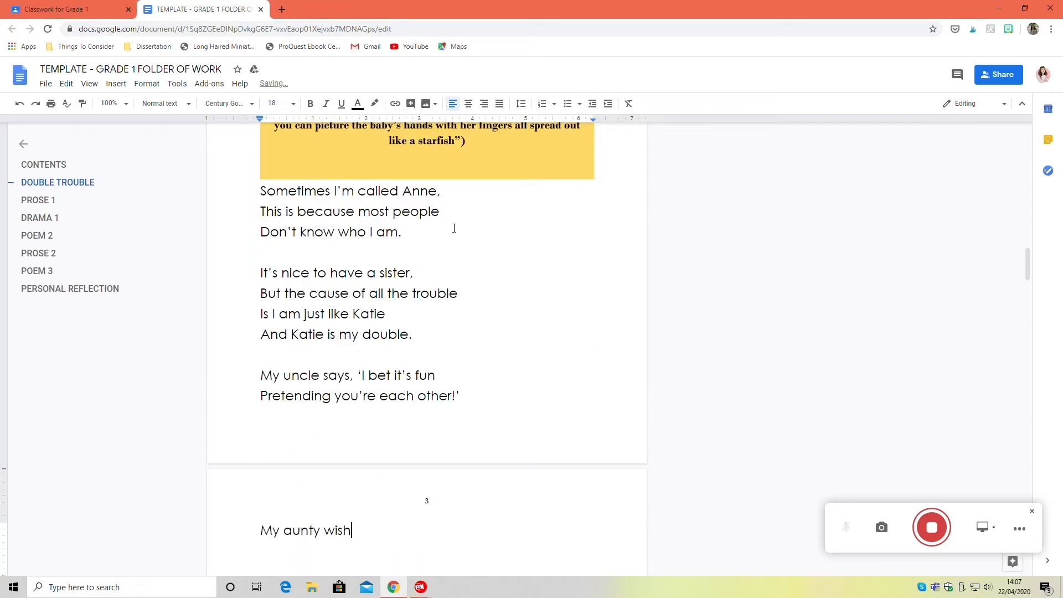
type("es one of us")
key("Return")
type("Had ")
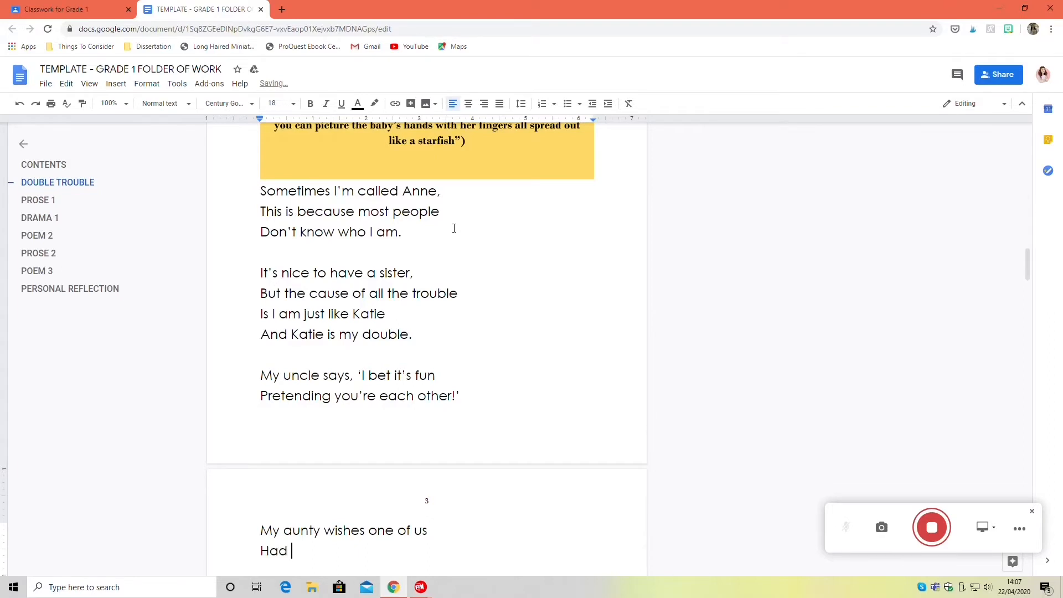
type("been the other's brother!")
- Begin another stanza with "It's not much fun when my friend Jill / Comes round to have her tea -"
key("Return")
key("Return")
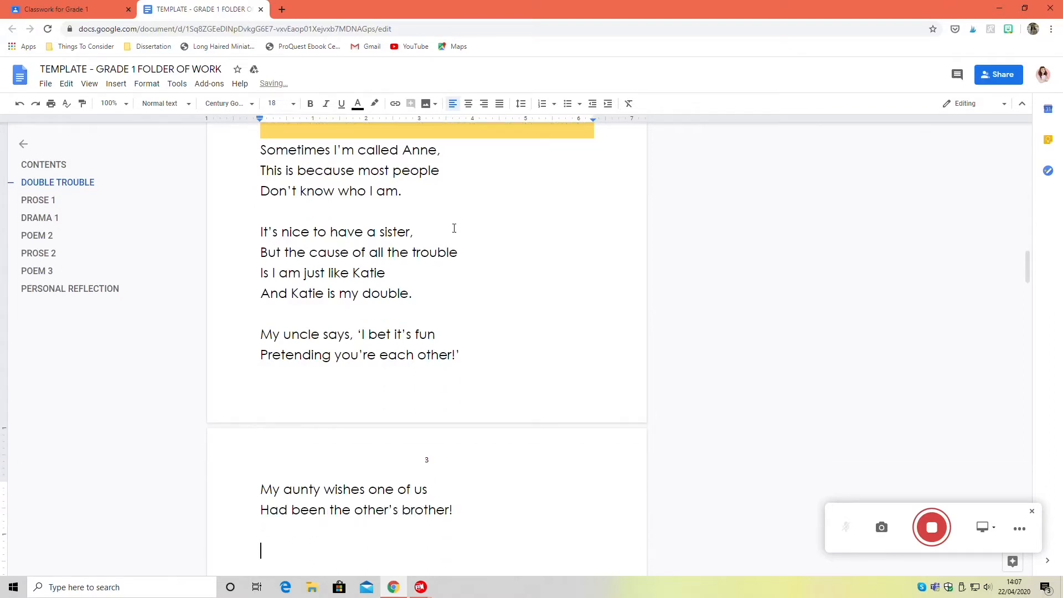
type("It's not much fun ")
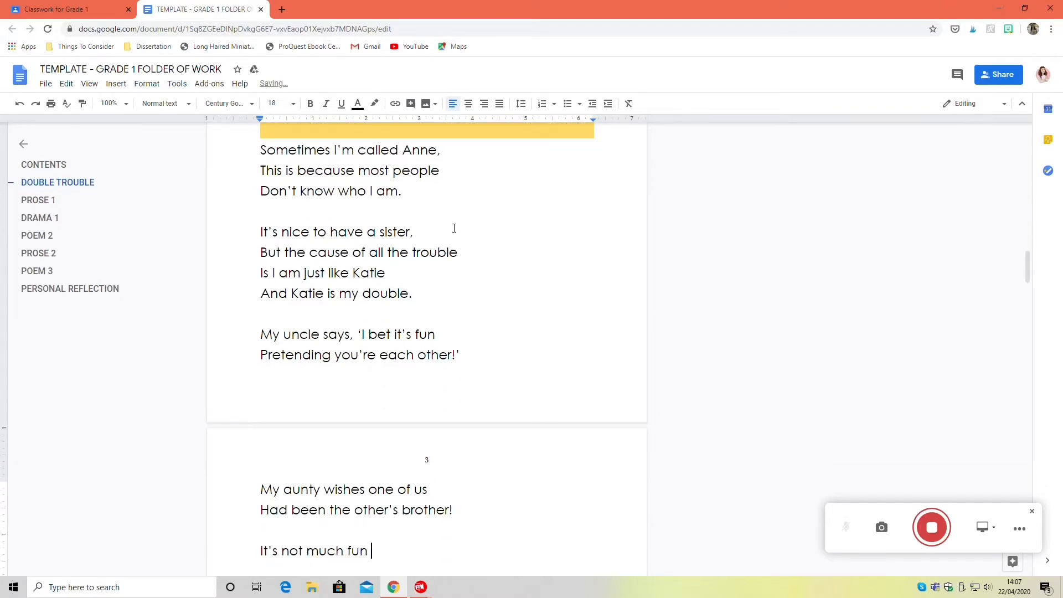
type("when my friend Jill")
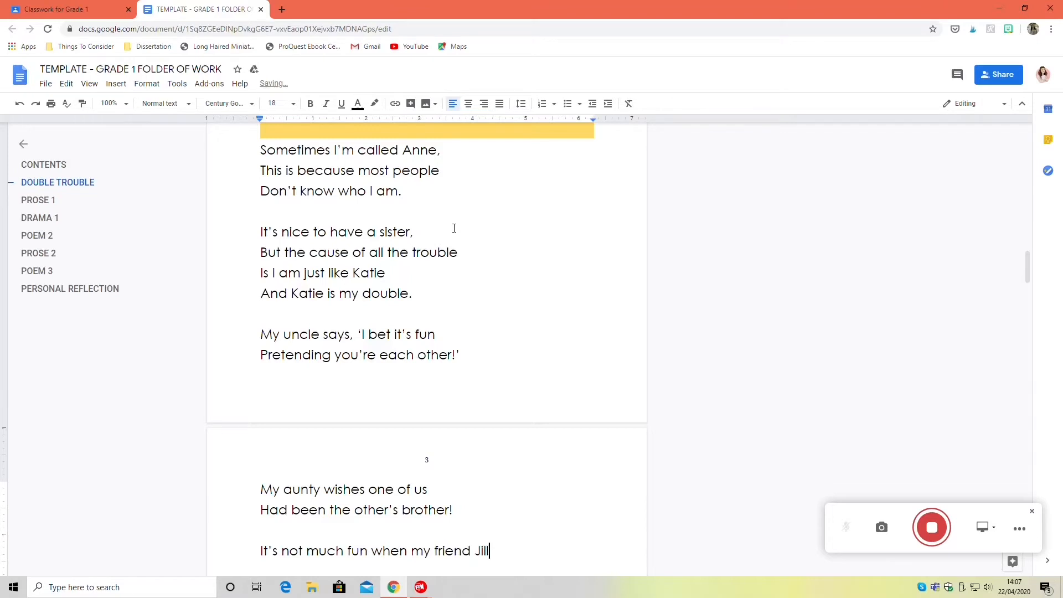
key("Return")
type("Comes round to have ")
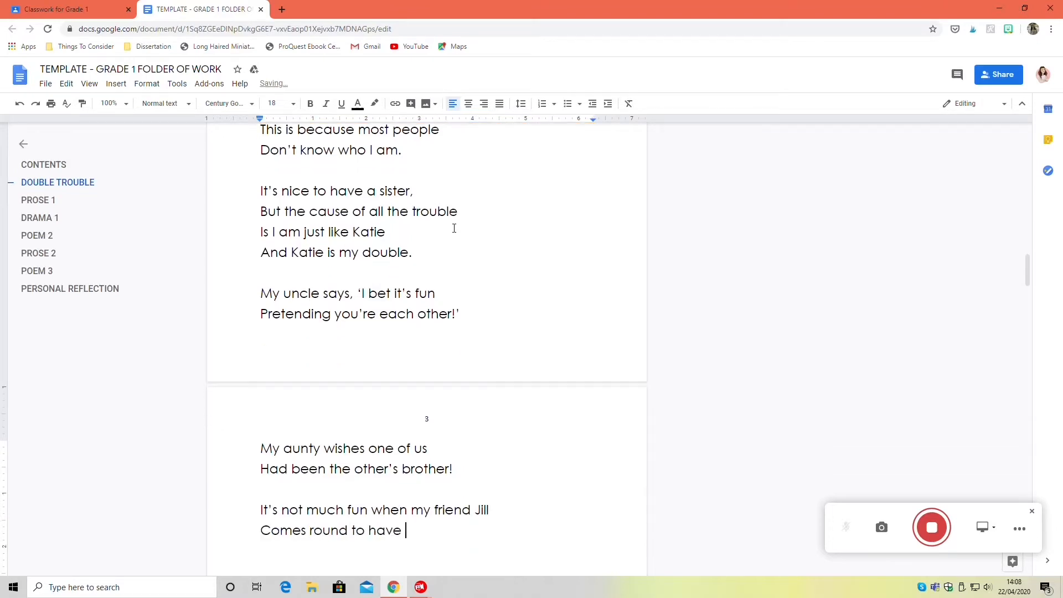
type("her tea - She")
key("BackSpace")
key("BackSpace")
key("BackSpace")
key("BackSpace")
- Complete the stanza about Jill with "She sometimes plays with Katie / Thinking that it's me!"
key("Return")
type("She sometimes plays with Katie")
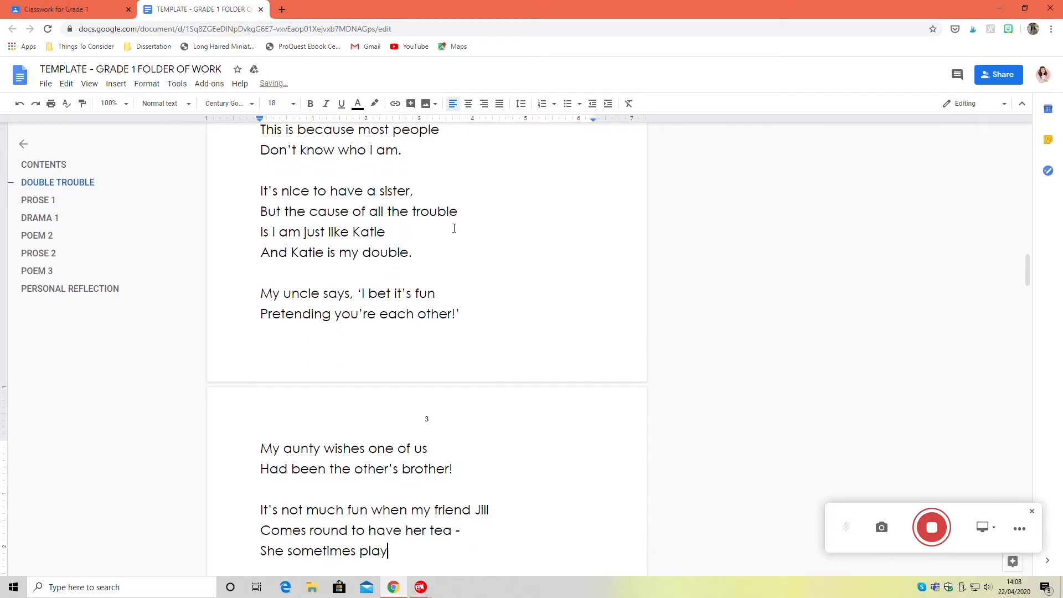
key("Return")
type("Thinking that it's me!")
- Add the stanza "My mum knows what to call me, / My grandad's almost sure / And now there's a way of knowing / We haven't had before,"
key("Return")
type("My mum knows what to call me,")
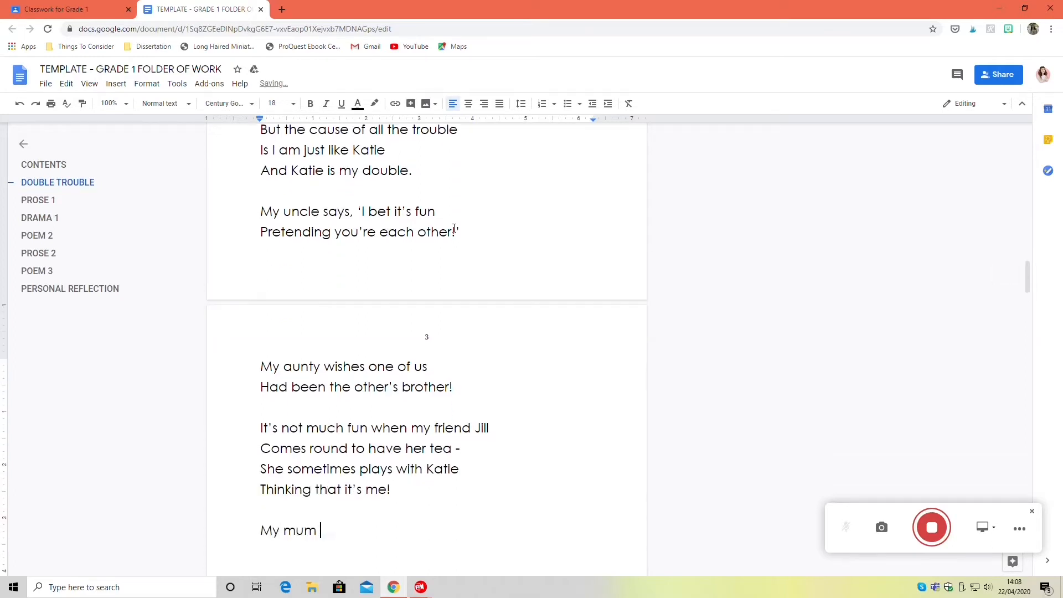
key("Return")
type("My grandad's almost sure")
key("Return")
type("And now there's a way of knowing")
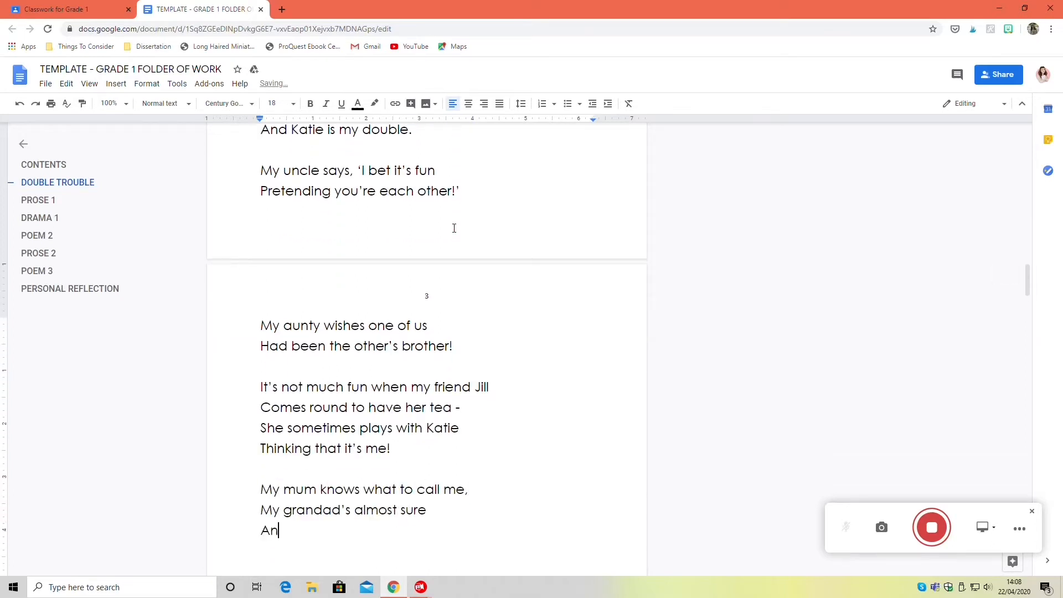
key("Return")
type("We haven't ha")
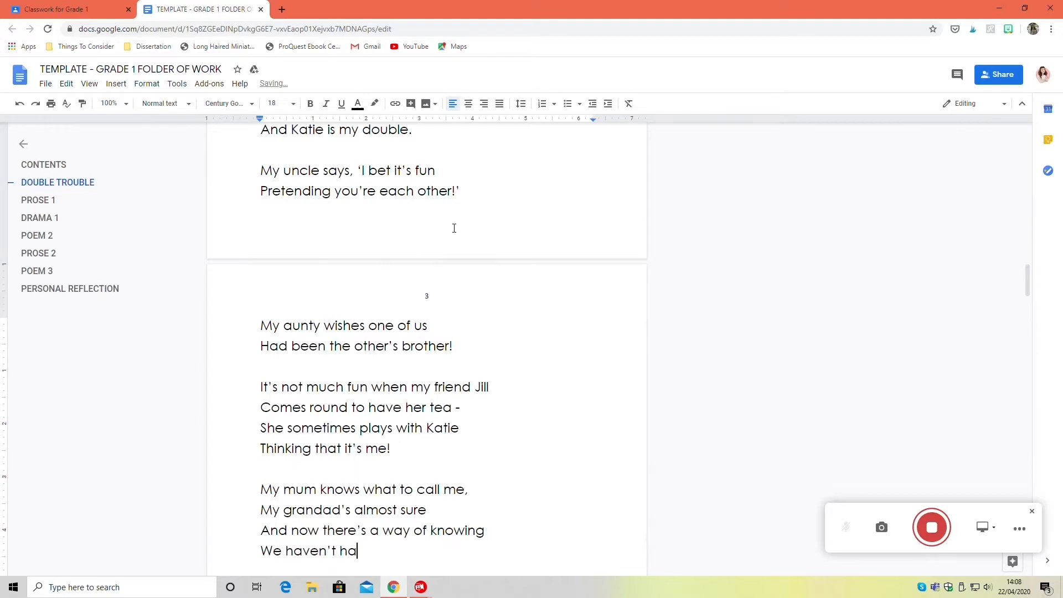
type("d before,")
- Add the stanza "Katie's lost her two front teeth / So all she has to do / Is smile and grin at everyone - / Then they know who's who!"
key("Return")
key("Return")
type("Katie's lost her two front teeth")
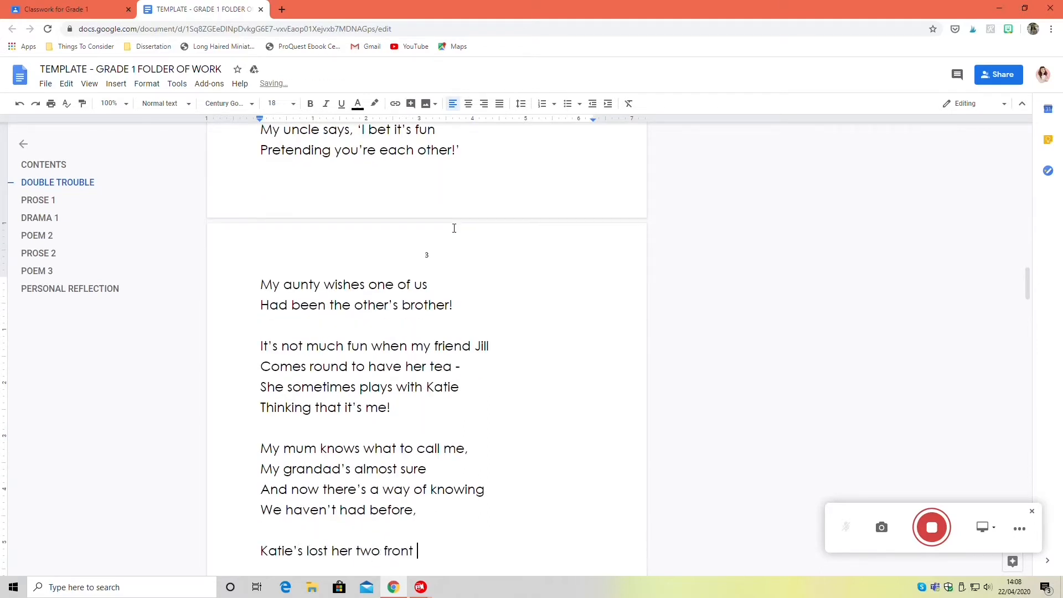
key("Return")
type("So all she has to do")
key("Return")
type("Is smile and grin at everyone -")
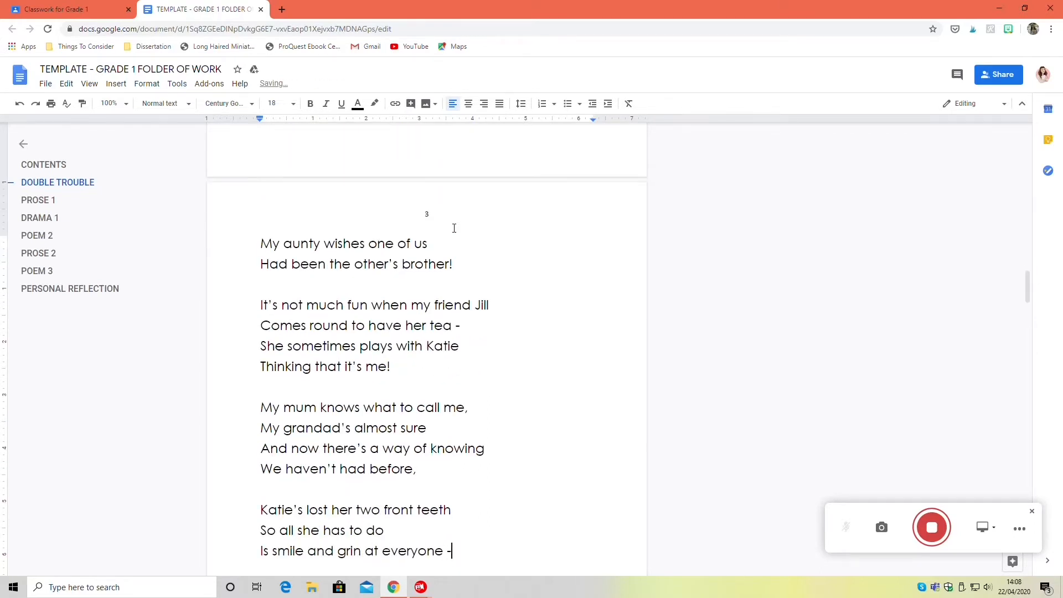
key("Return")
type("Then they know who's who!")
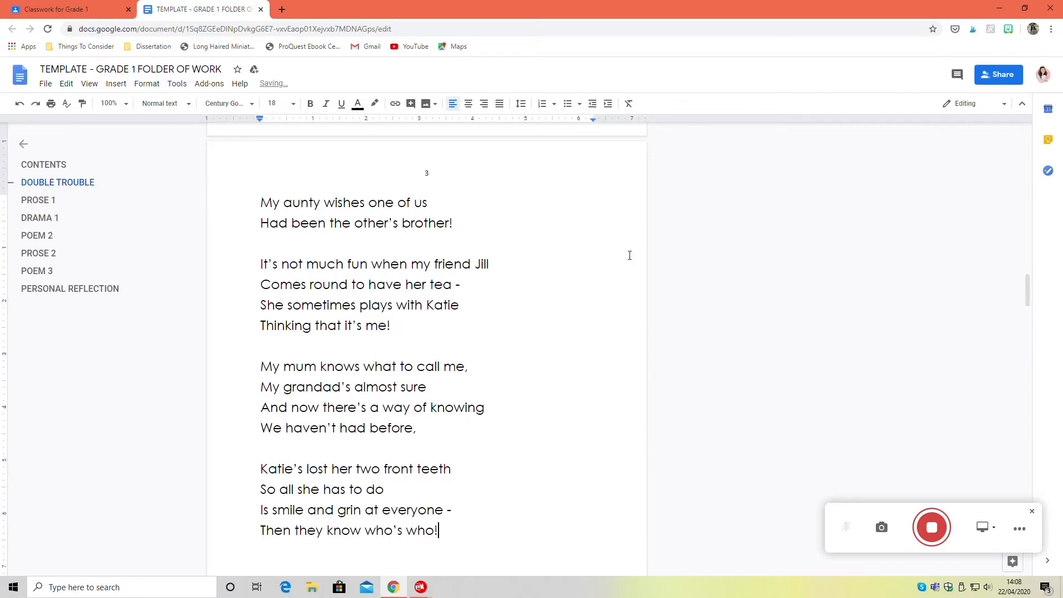
- Select the whole text of the poem and set its font size to 12
left_click_drag(445, 528, 294, 277)
left_click(293, 105)
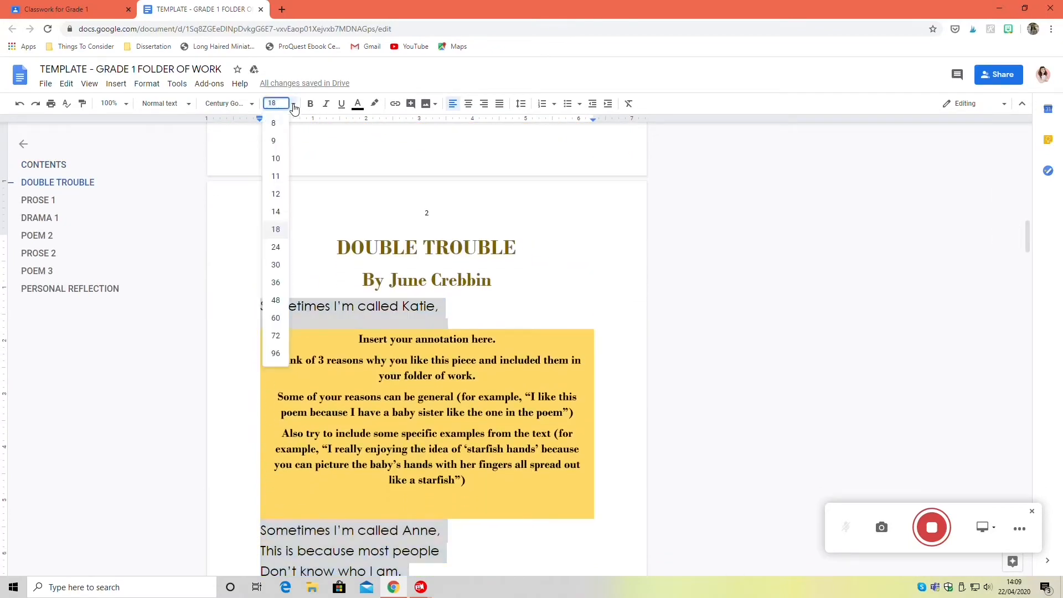
left_click(275, 194)
scroll(342, 331, "down", 5)
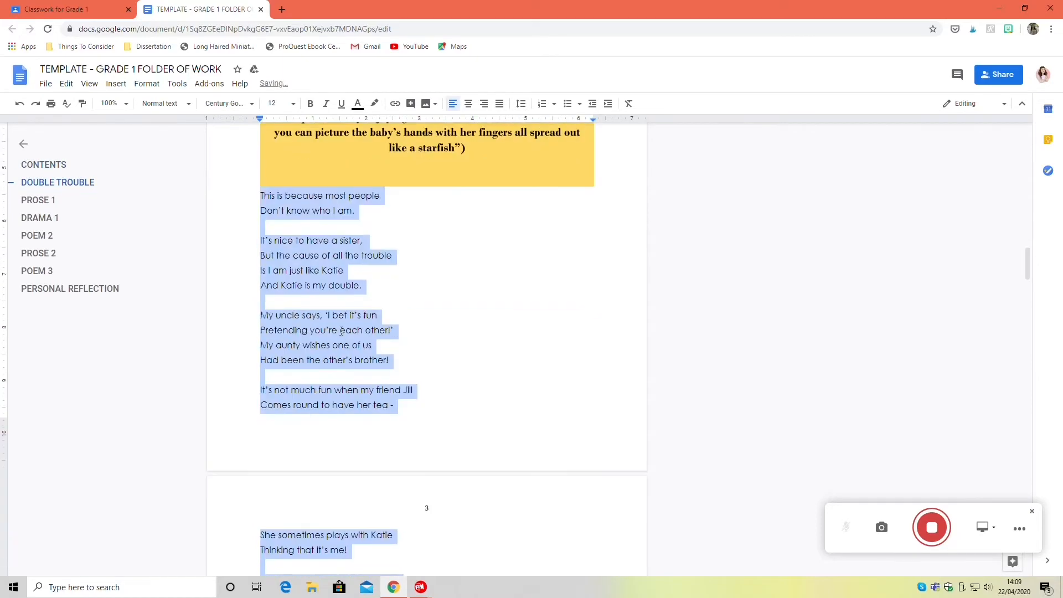
scroll(367, 360, "down", 5)
- Set the custom paragraph spacing after the selected poem lines to 0 pt
scroll(232, 166, "up", 4)
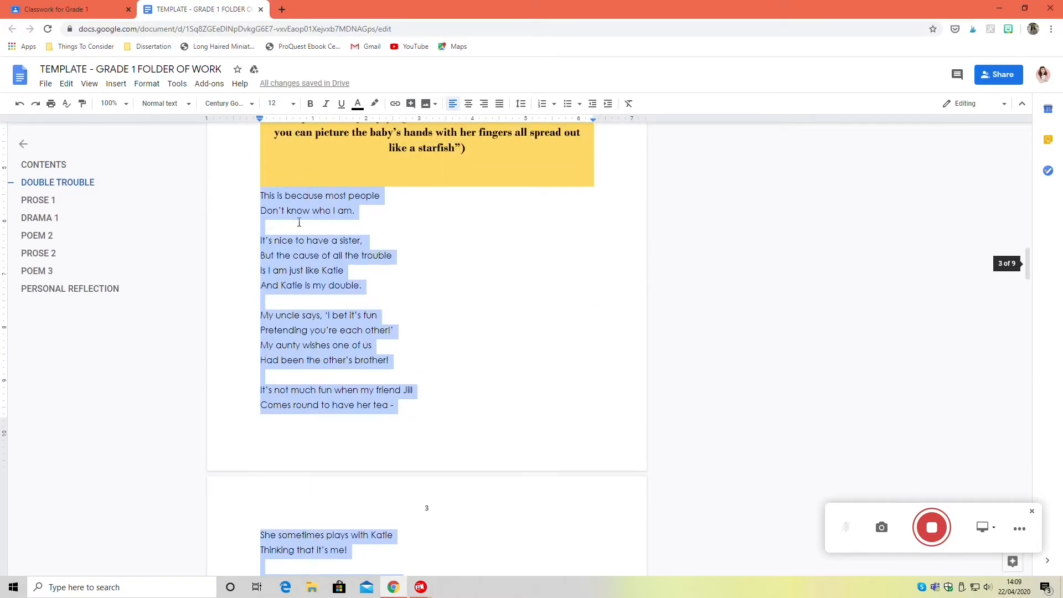
scroll(221, 121, "up", 3)
left_click(146, 84)
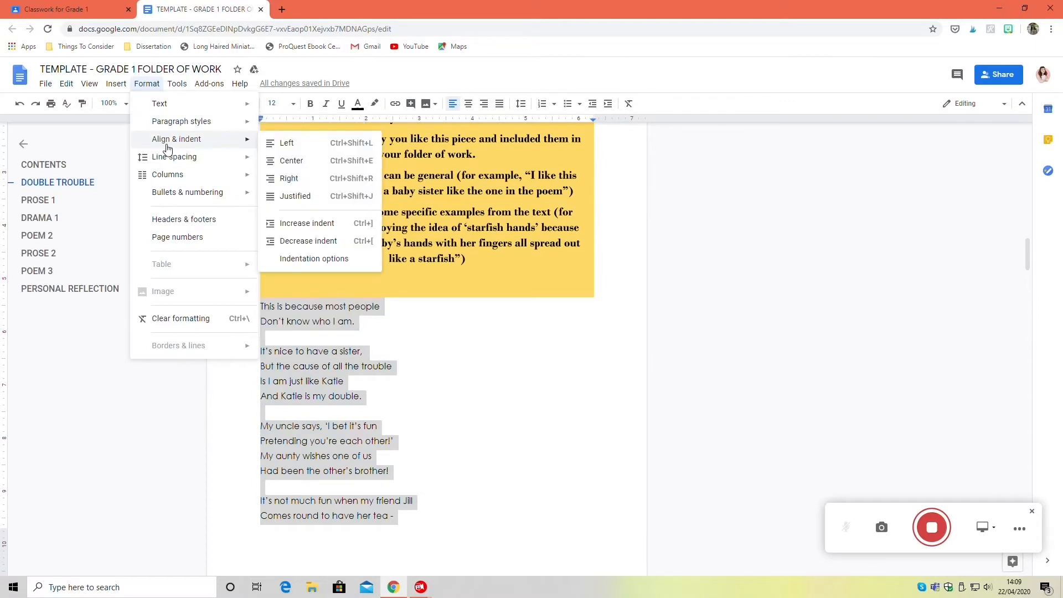
mouse_move(171, 160)
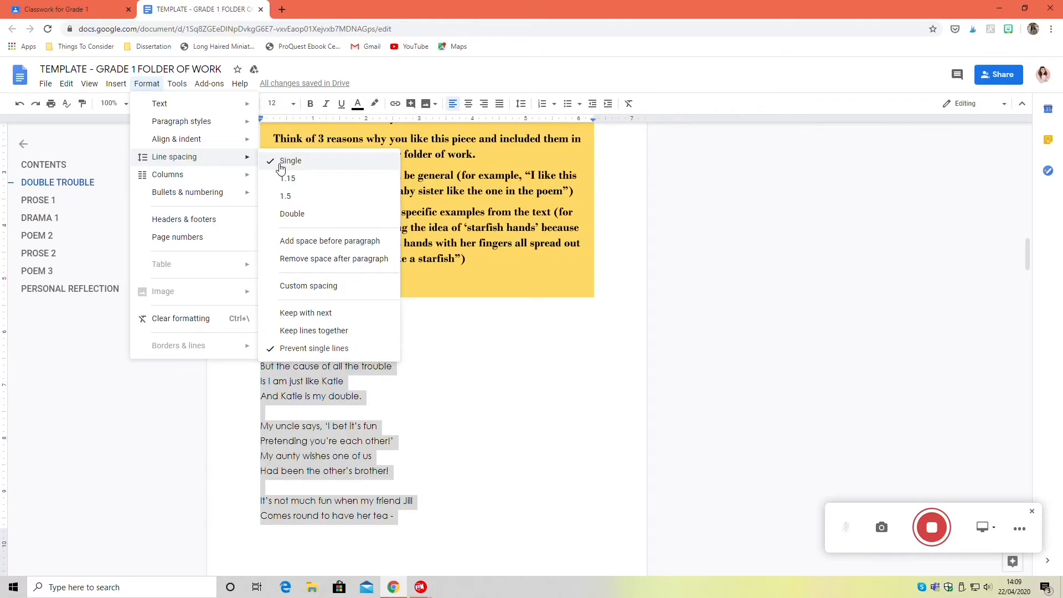
left_click(292, 283)
left_click_drag(574, 347, 542, 343)
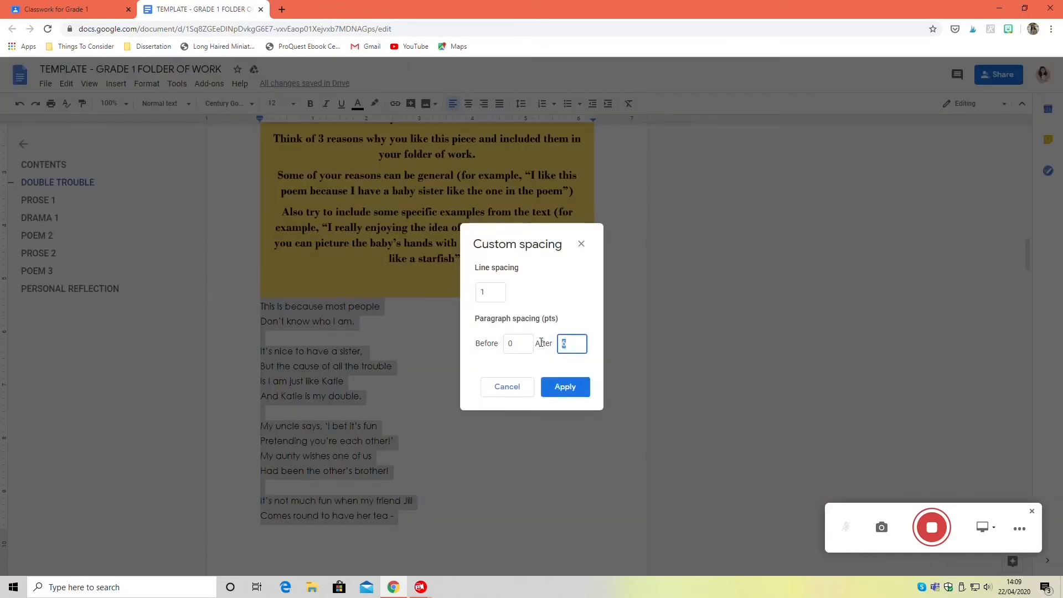
key("Return")
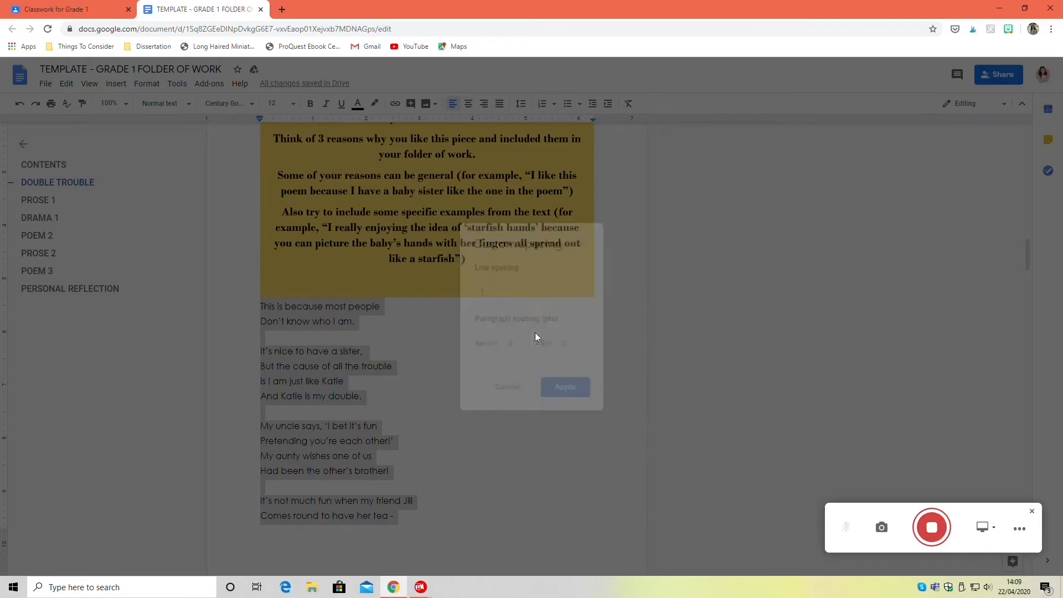
- Make the yellow annotation box narrower and place it beside the poem, level with its opening lines
scroll(425, 412, "down", 3)
scroll(425, 413, "up", 7)
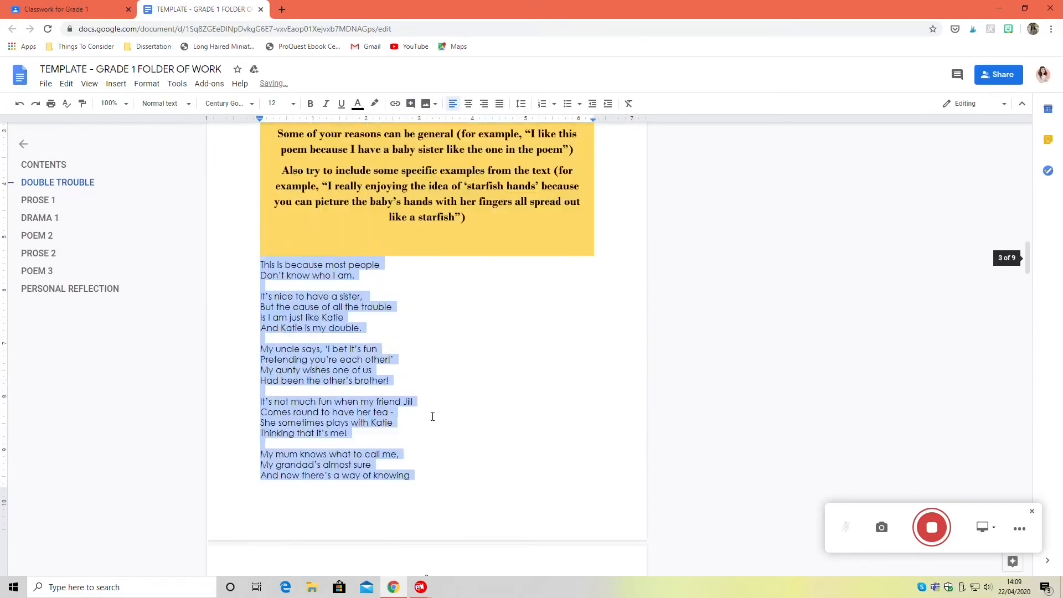
left_click(380, 386)
scroll(395, 396, "down", 5)
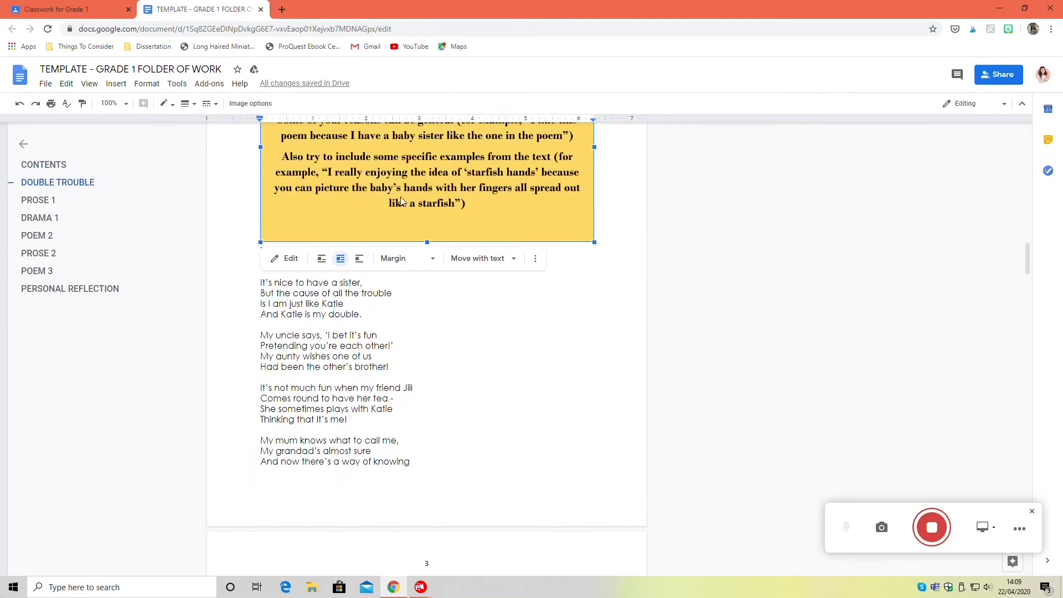
left_click_drag(403, 156, 408, 459)
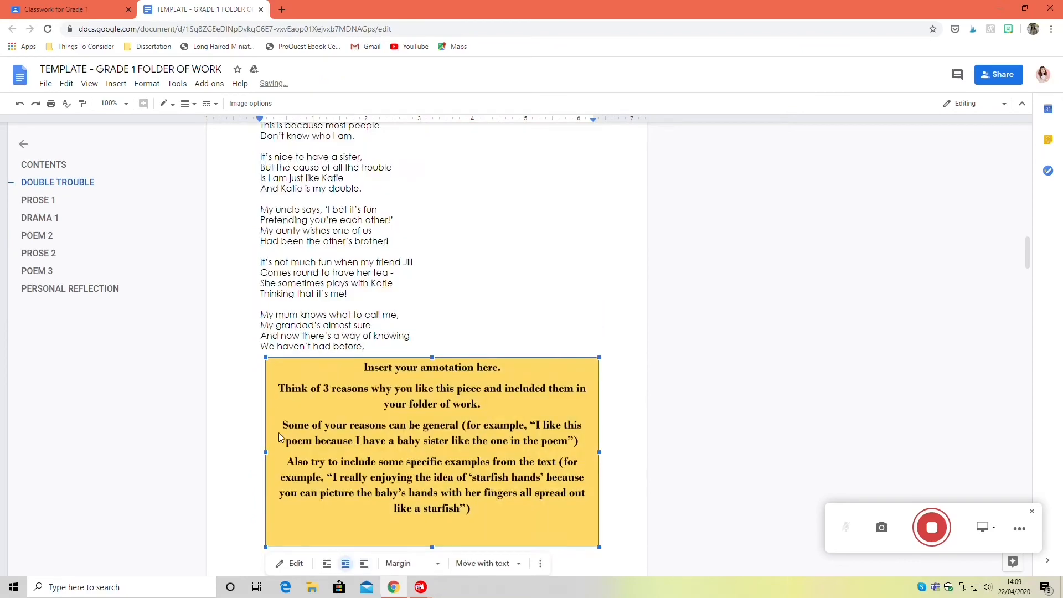
mouse_move(266, 450)
left_mouse_down()
mouse_move(449, 450)
mouse_move(437, 450)
left_mouse_up()
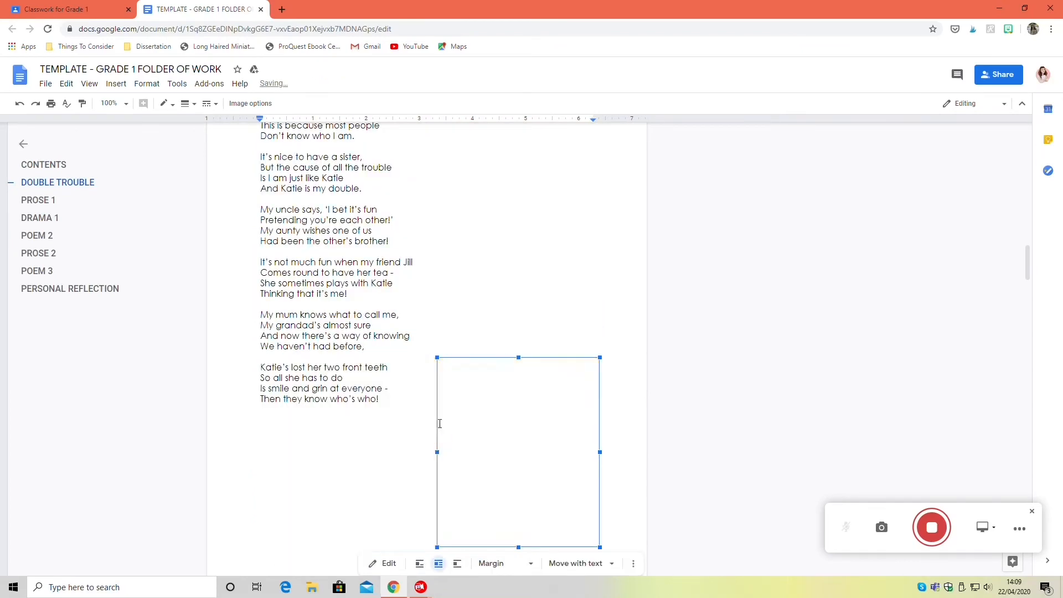
mouse_move(503, 443)
left_mouse_down()
mouse_move(506, 221)
mouse_move(512, 296)
left_mouse_up()
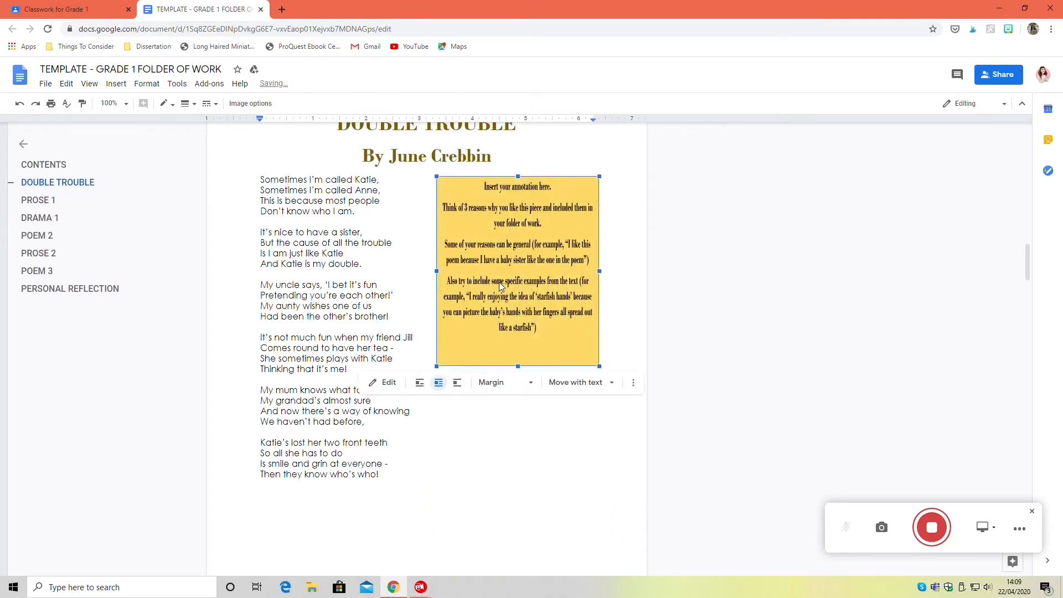
- Open the yellow annotation box's drawing for editing and narrow the box to about half its width
double_click(499, 281)
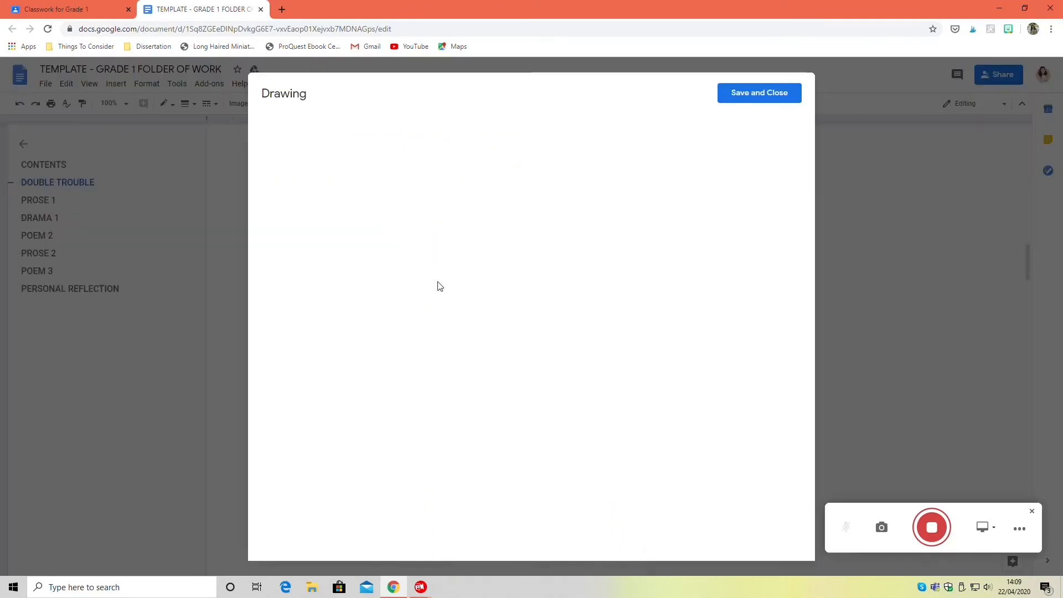
left_click(461, 343)
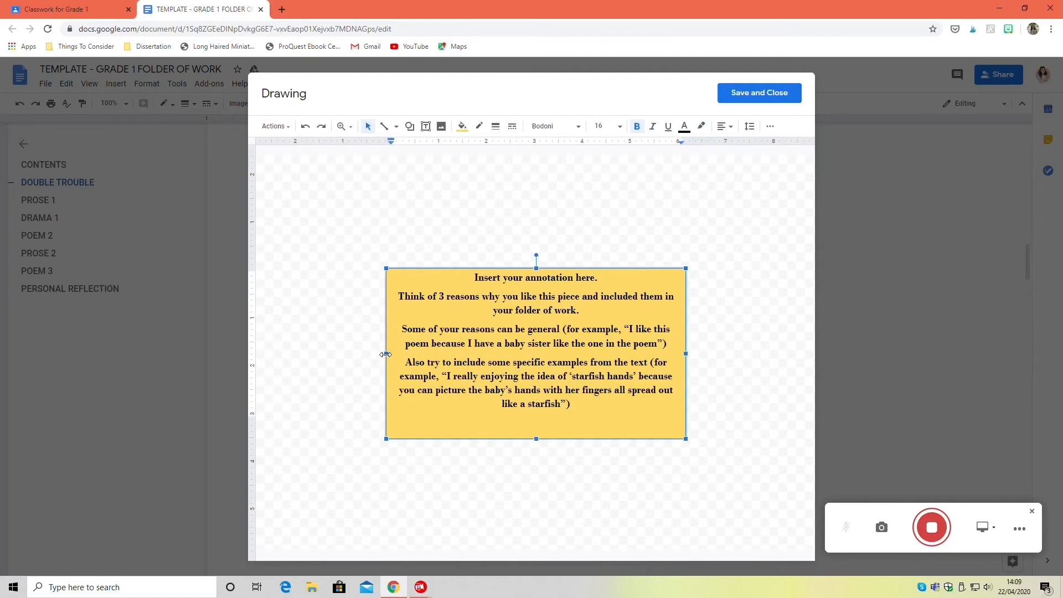
left_click_drag(386, 354, 535, 354)
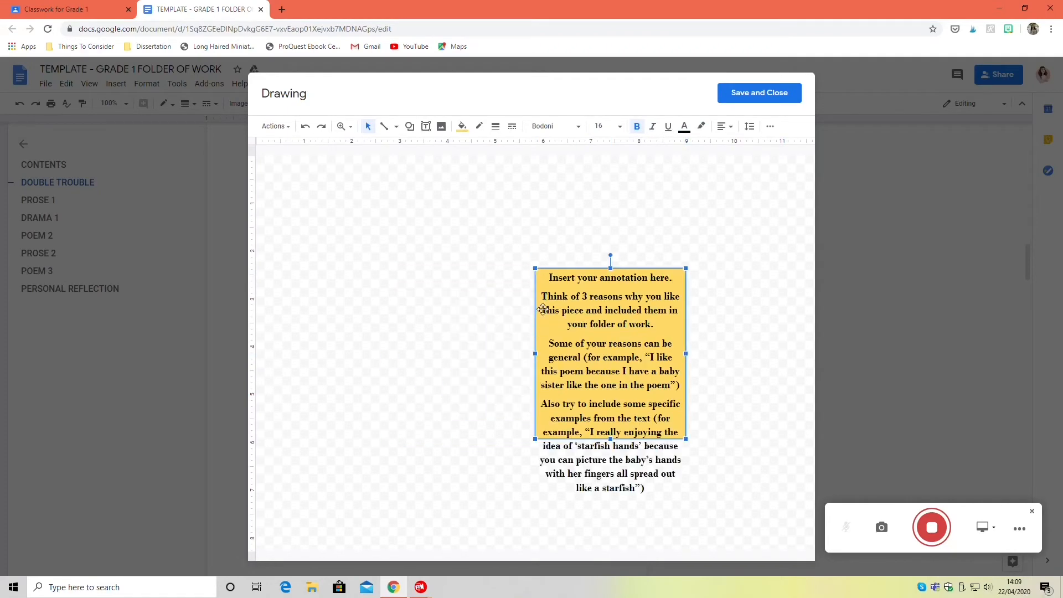
- Replace the placeholder with "I like this poem because you have to pretend to be someone else when you're saying it, you have to pretend to be Anne."
left_click(552, 283)
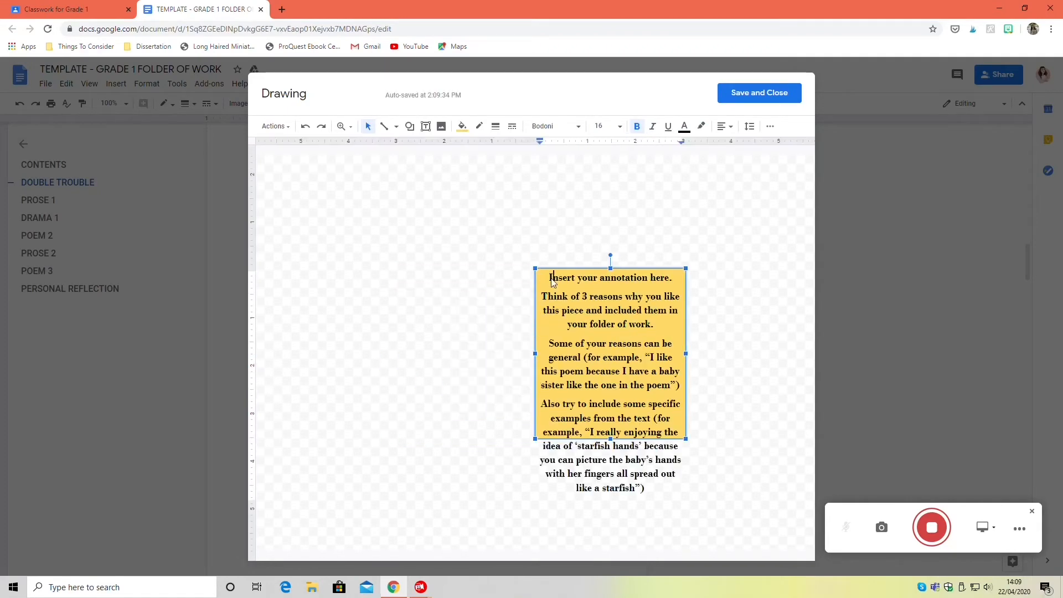
mouse_move(549, 277)
left_mouse_down()
mouse_move(636, 503)
mouse_move(659, 514)
left_mouse_up()
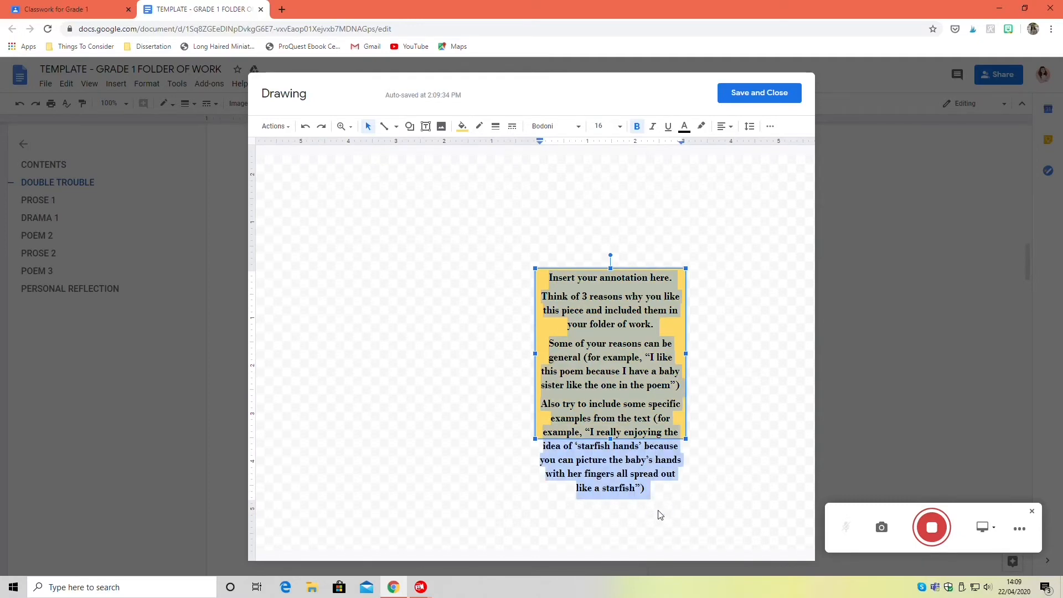
type("I kile ")
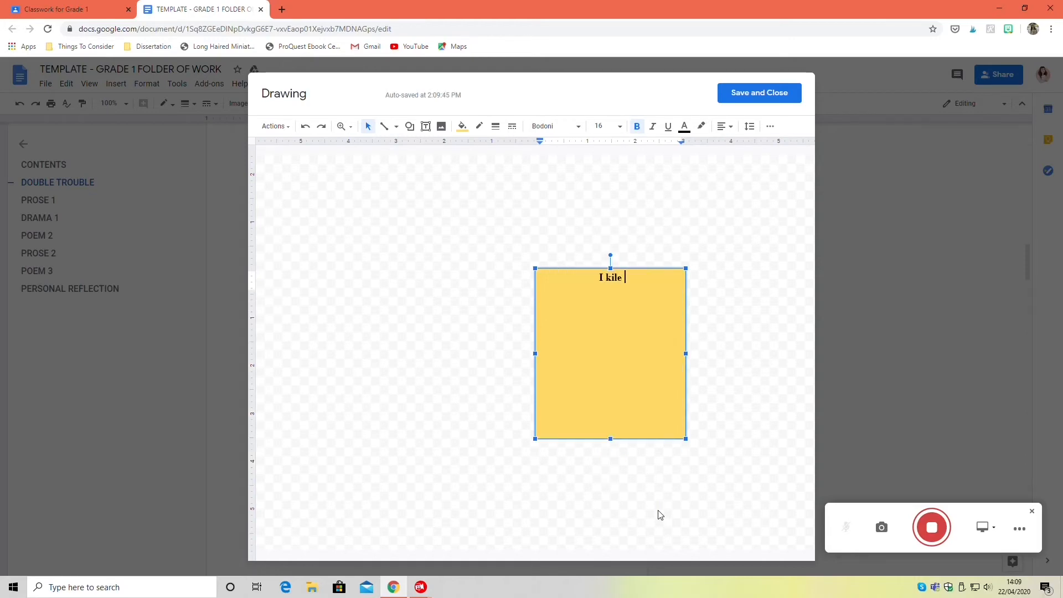
type("this poem because")
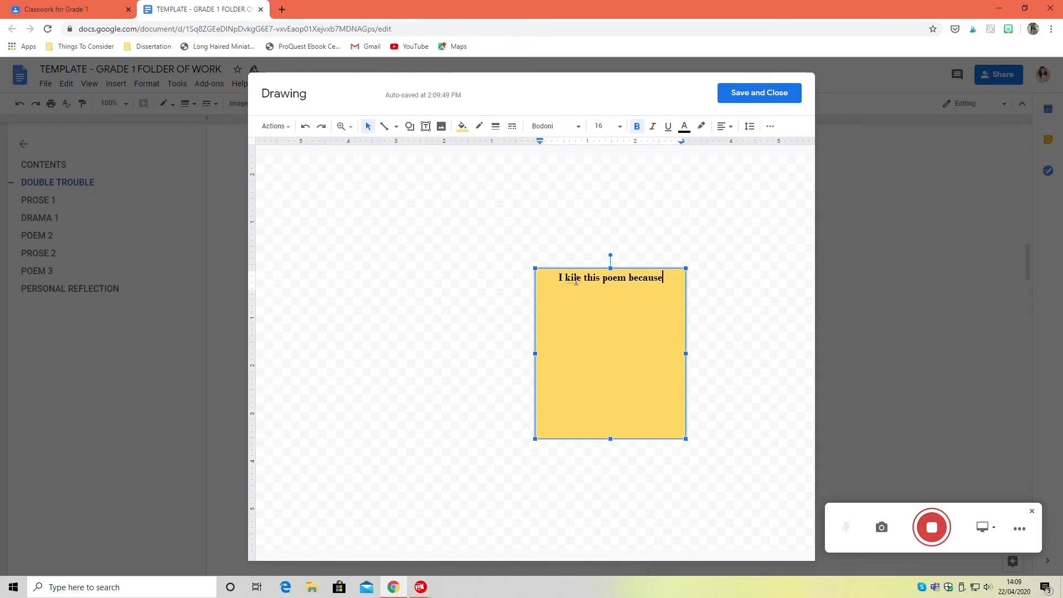
right_click(585, 277)
left_click(600, 308)
type("you ")
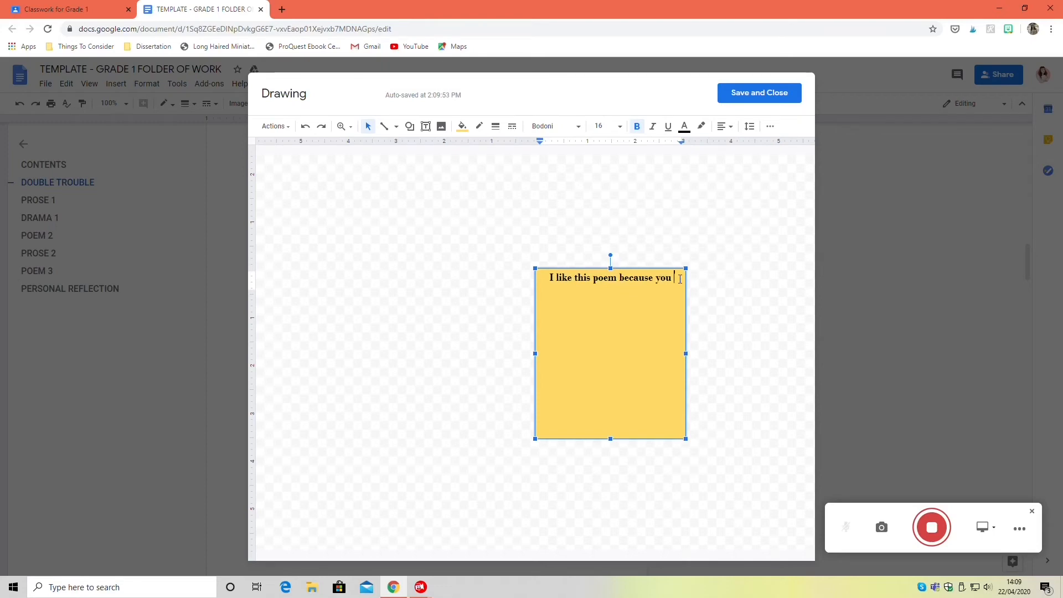
type("have to pretend to be some")
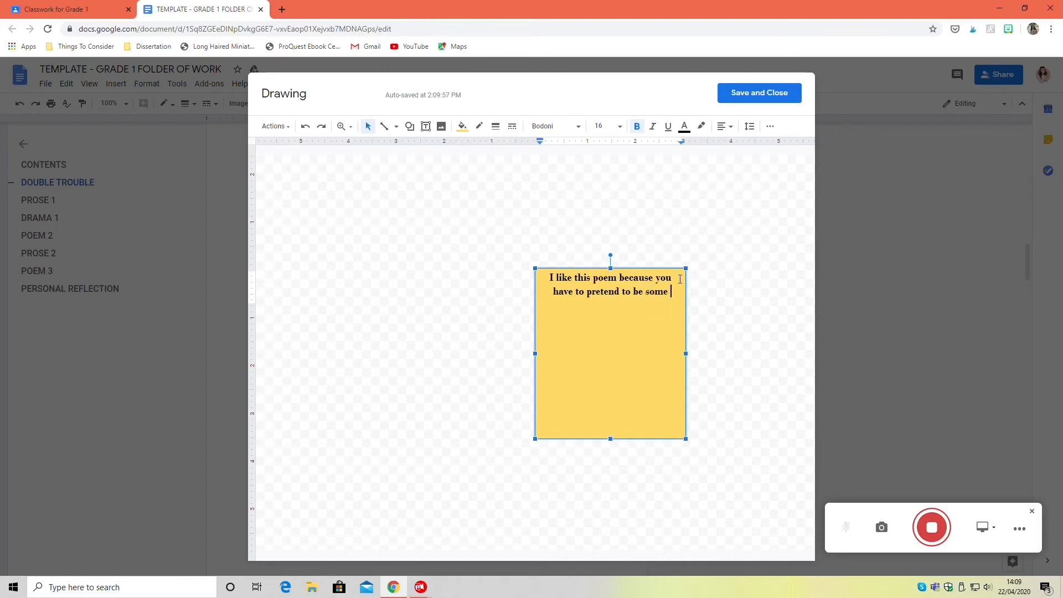
type("one else when y")
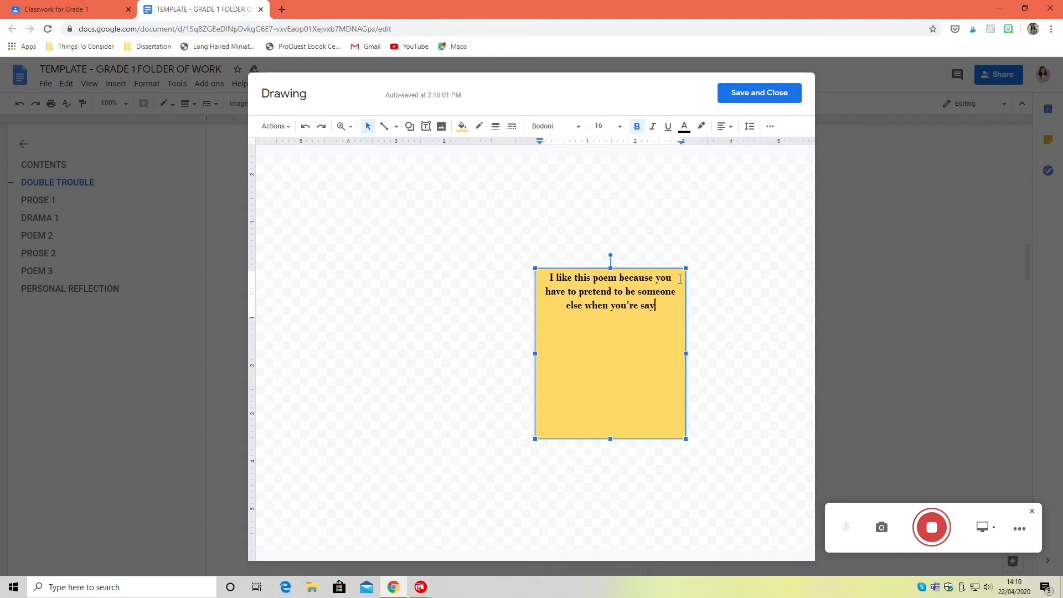
type("ou're saying it, you have to pretend to be Anne")
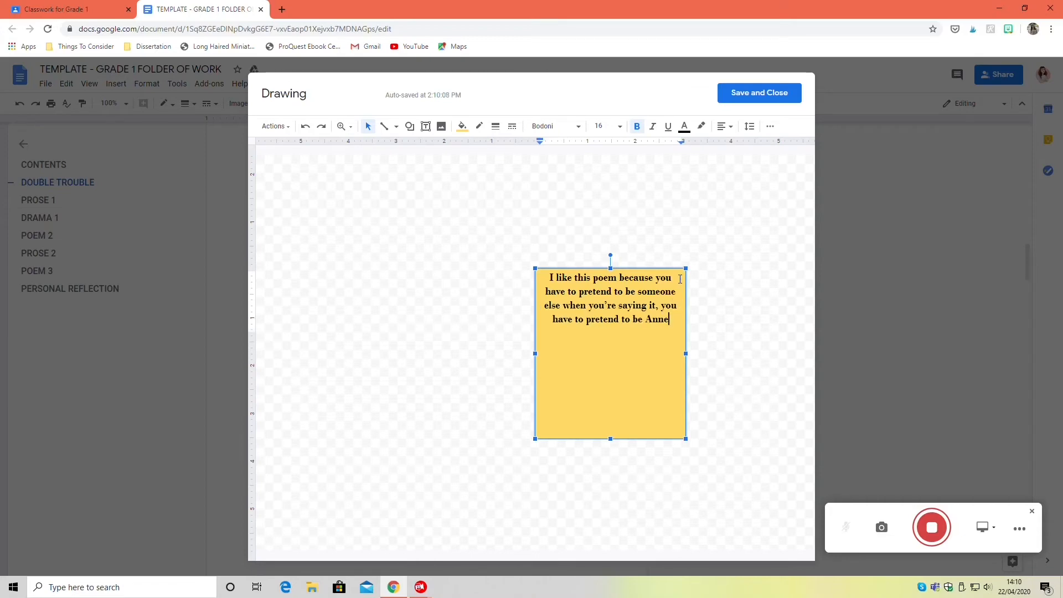
type(".")
- Start a second paragraph with "I especially like the bit where it says "She sometimes plays with Katie thinking that it's me!" because"
key("Return")
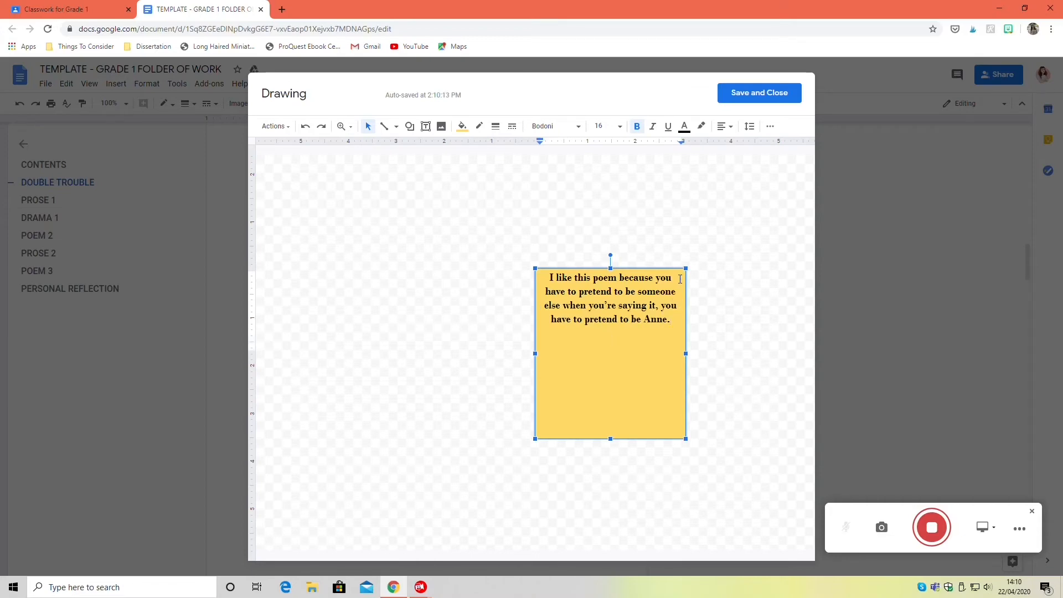
type("I especc")
key("BackSpace")
type("ially")
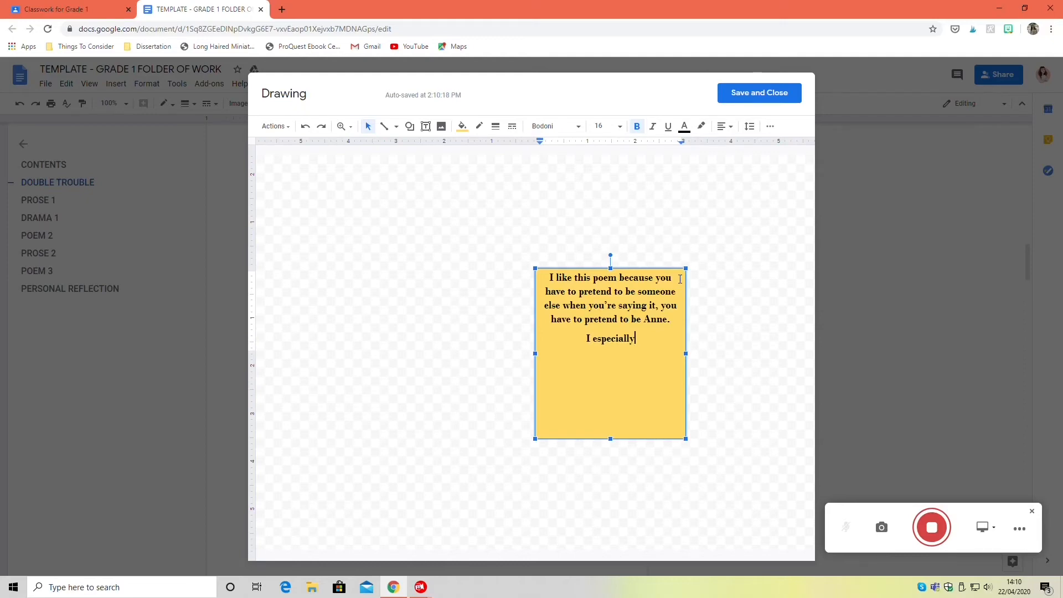
type(" like the bit where it ")
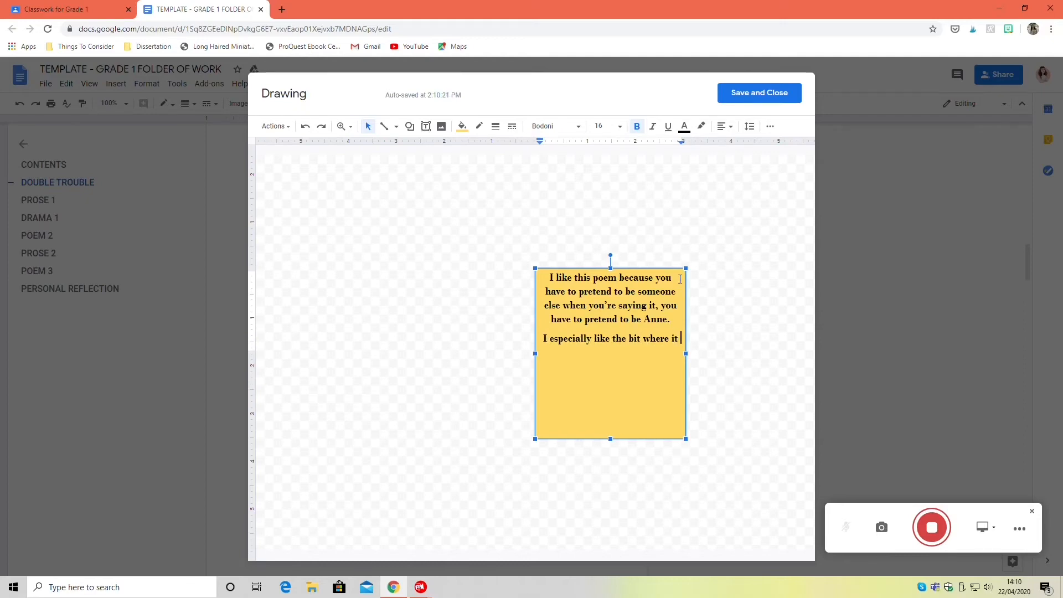
type("says \"She sometimes plays with ")
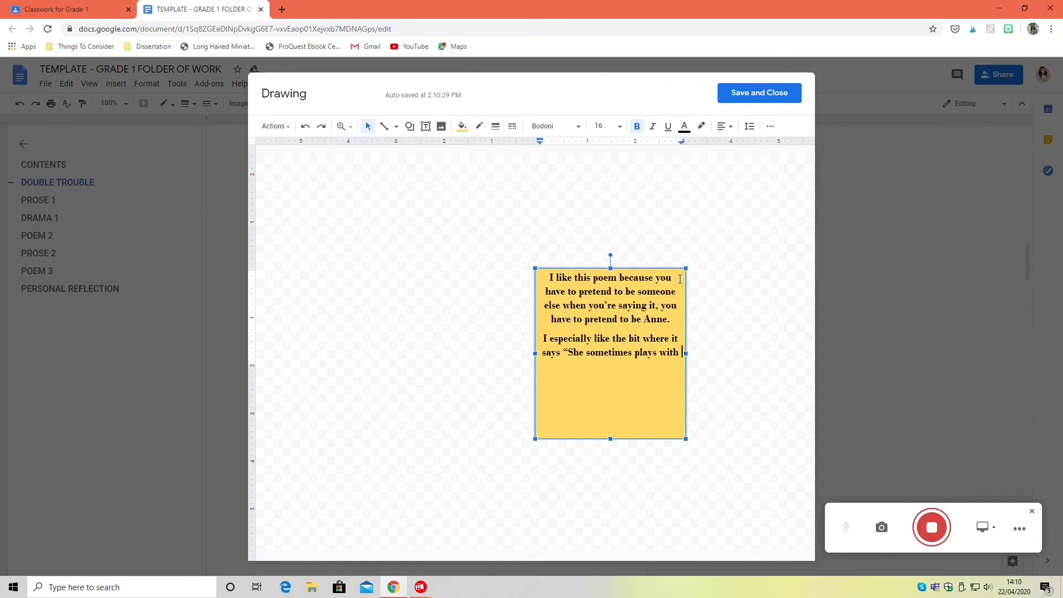
type("Katie thinking that")
type(" it's me!\" because")
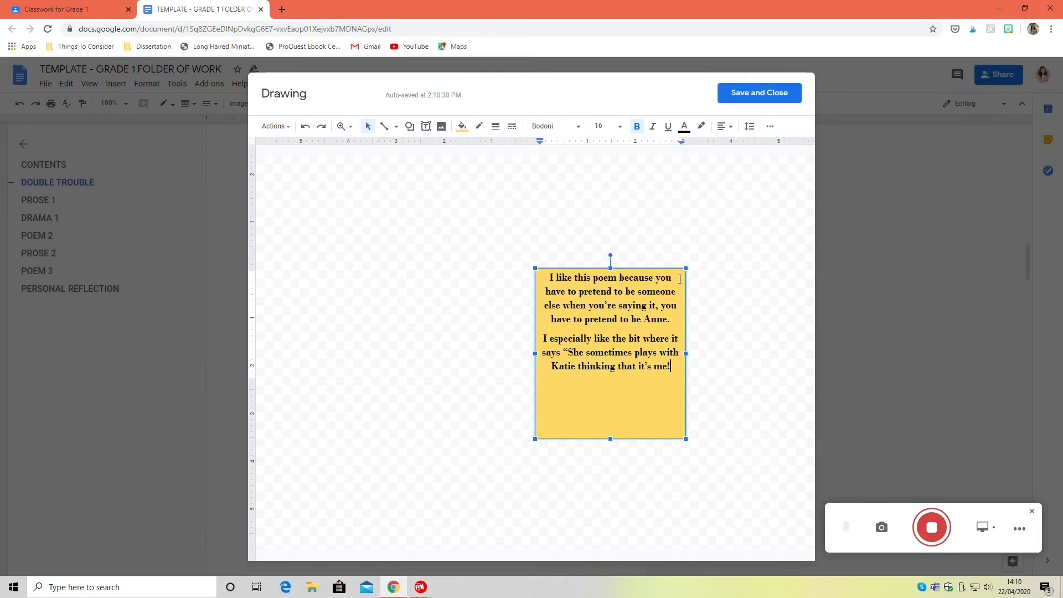
- Finish the second paragraph with "it's funny to imagine your friend coming round to play, but ending up playing with your sister by accident!"
type(" it's funny to imag")
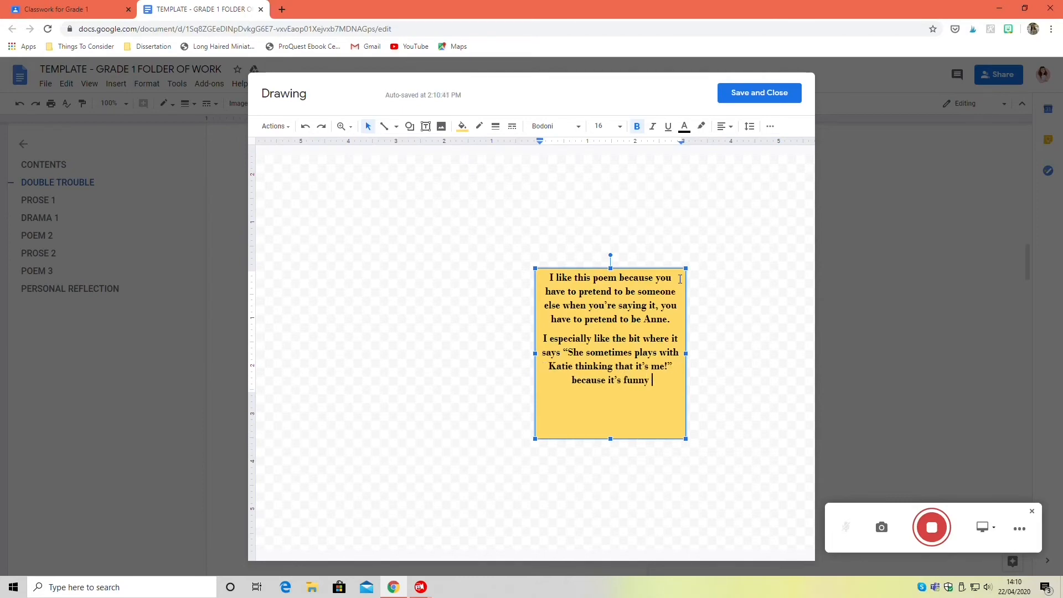
type("ine your fr")
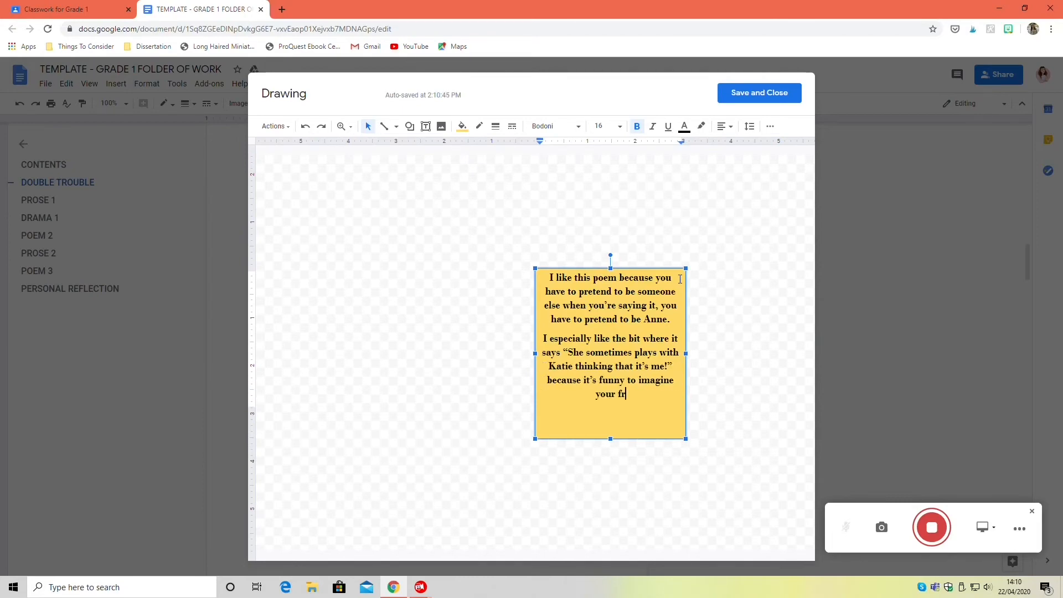
type("iend coming round to play, ")
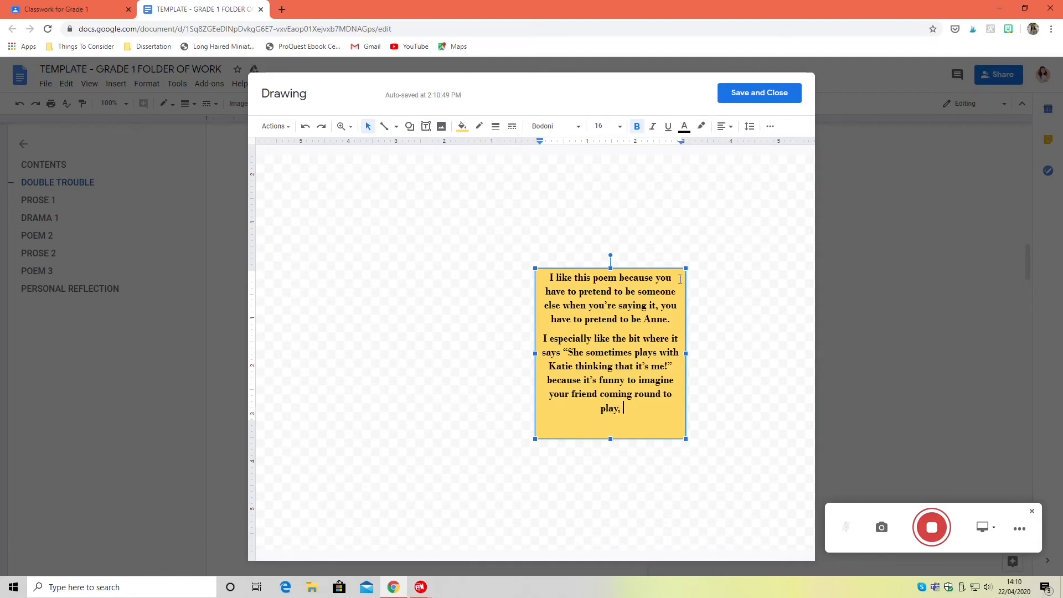
type("but ending up playing with your sister")
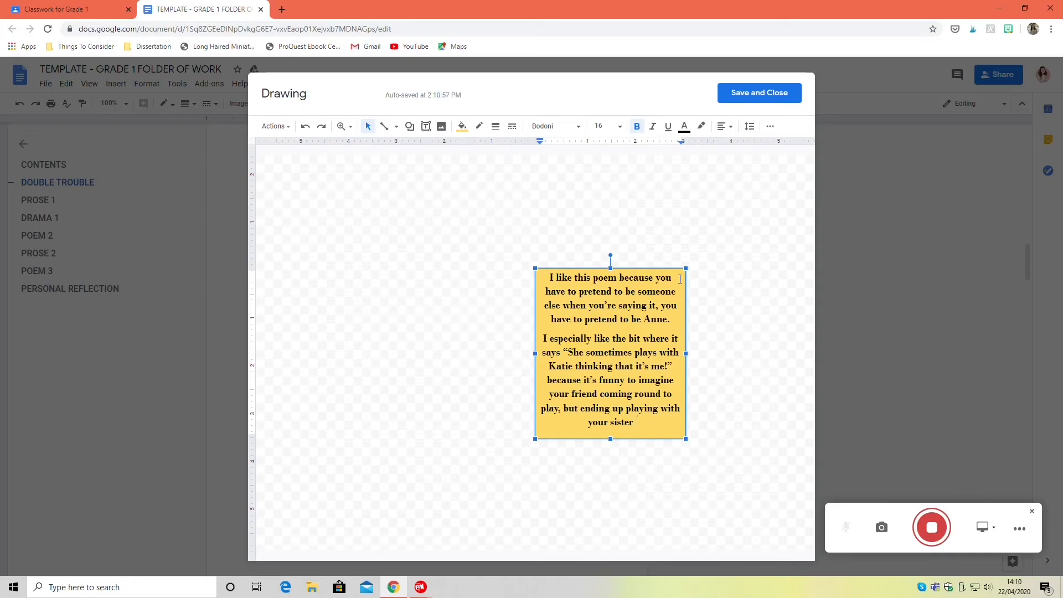
type(" by accident!")
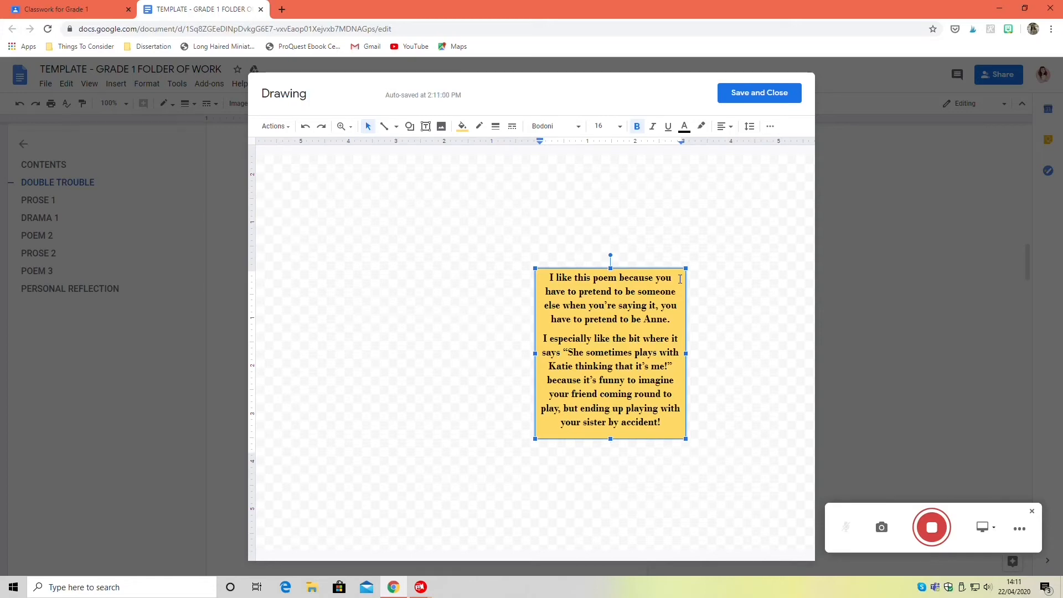
- Start a third paragraph with "I have a sister called", the sister's first name, and "but she isn't my twin, she's younger than me"
key("Return")
type("I have a sister called Laura, but I don’t")
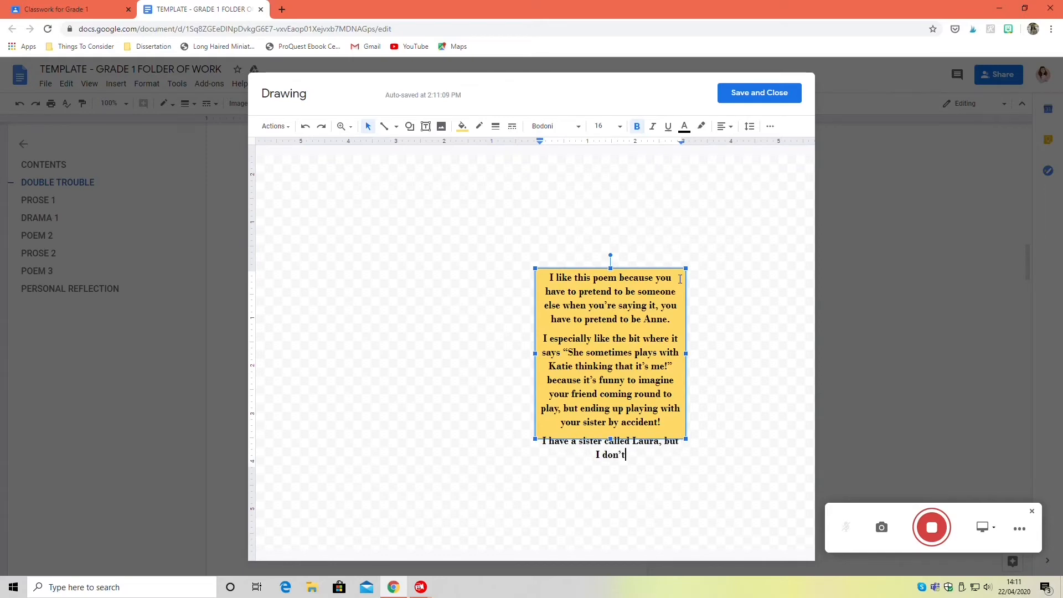
key("BackSpace")
key("BackSpace")
key("BackSpace")
key("BackSpace")
type("she isn't my twin, ")
type("she's younger than me")
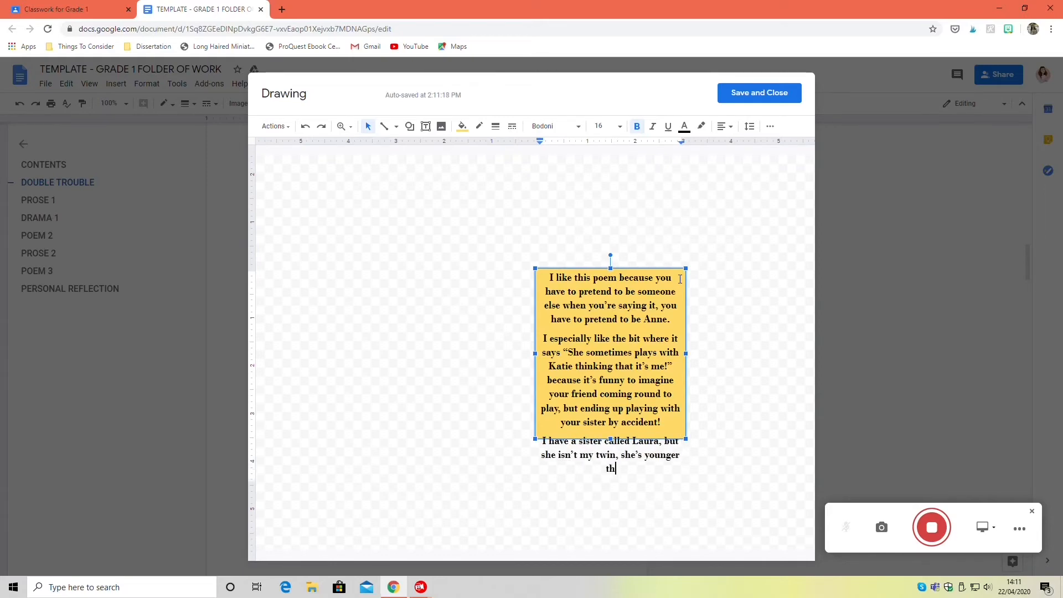
- Continue the third paragraph with the sentence "I sometimes wonder what it would be like to have a twin though"
type(". I sometimes wonder what it wou")
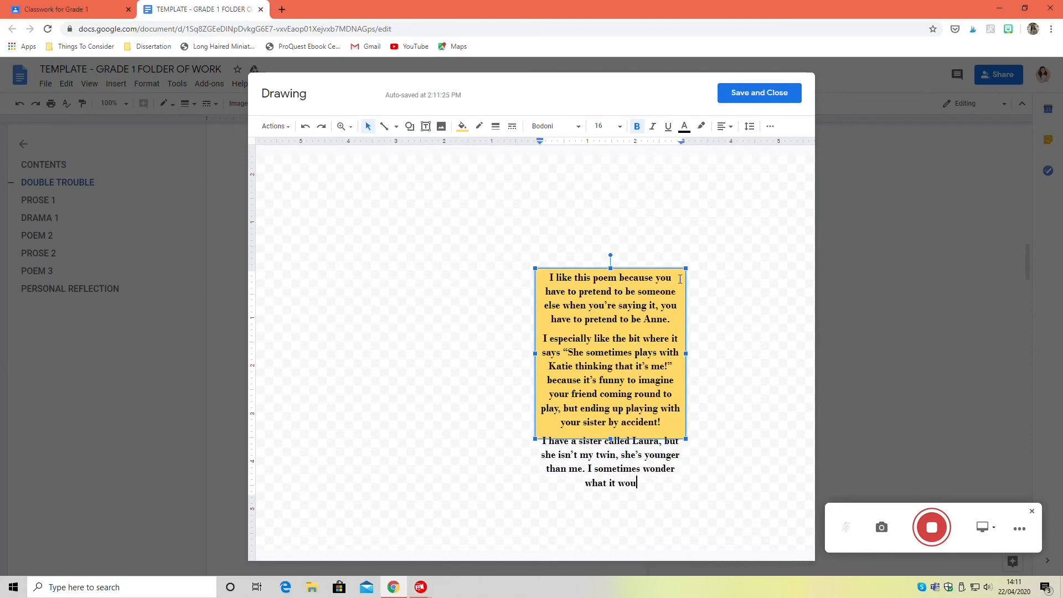
type("ld be like to have a sister thog")
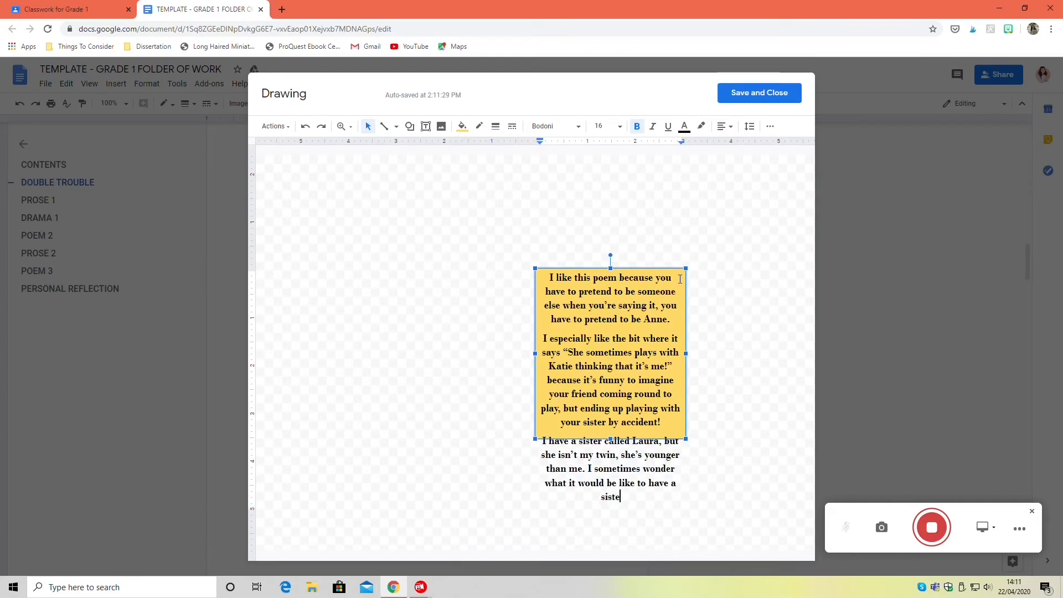
key("BackSpace")
type("ugh")
left_click_drag(606, 497, 580, 496)
type("twin")
key("Right")
key("Right")
key("Right")
key("Right")
key("Right")
key("Right")
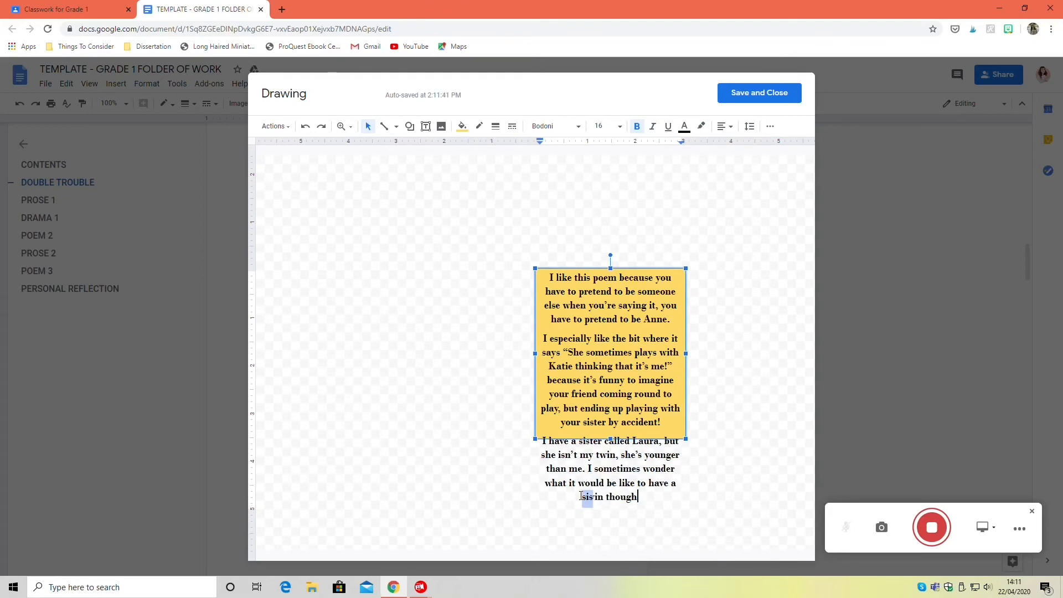
- Complete the annotation's last sentence with ", so I found it really interesting to read this poem and imagine I'm Katie's twin sister."
type(", so I found it really")
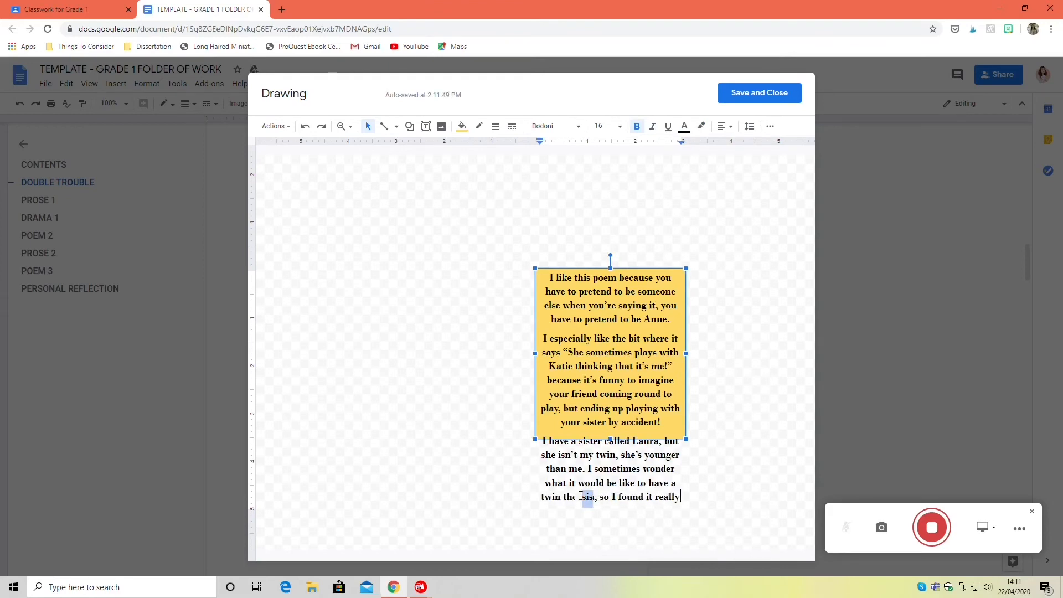
type(" interesting to read this poem and imagine")
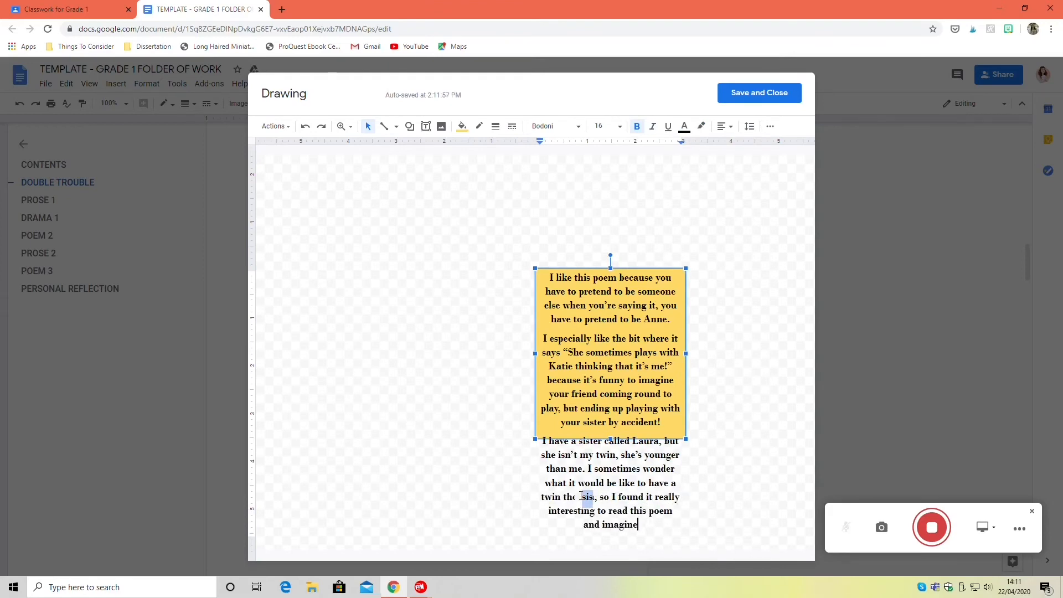
type(" I'm Katie's twin sister.")
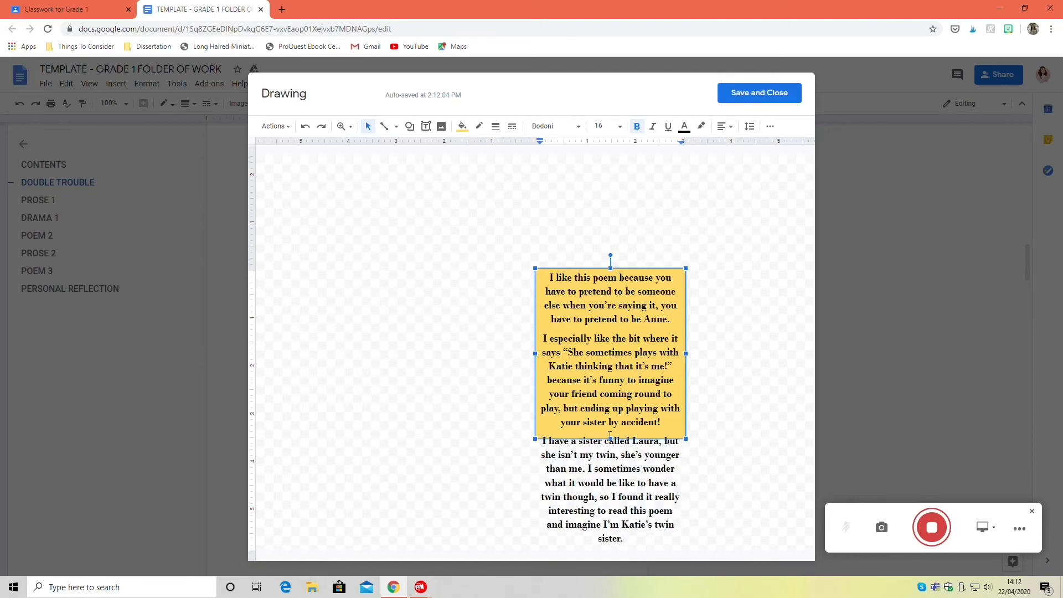
- Extend the yellow box downward to enclose all three annotation paragraphs, and save the drawing back to the document
left_click_drag(610, 438, 609, 545)
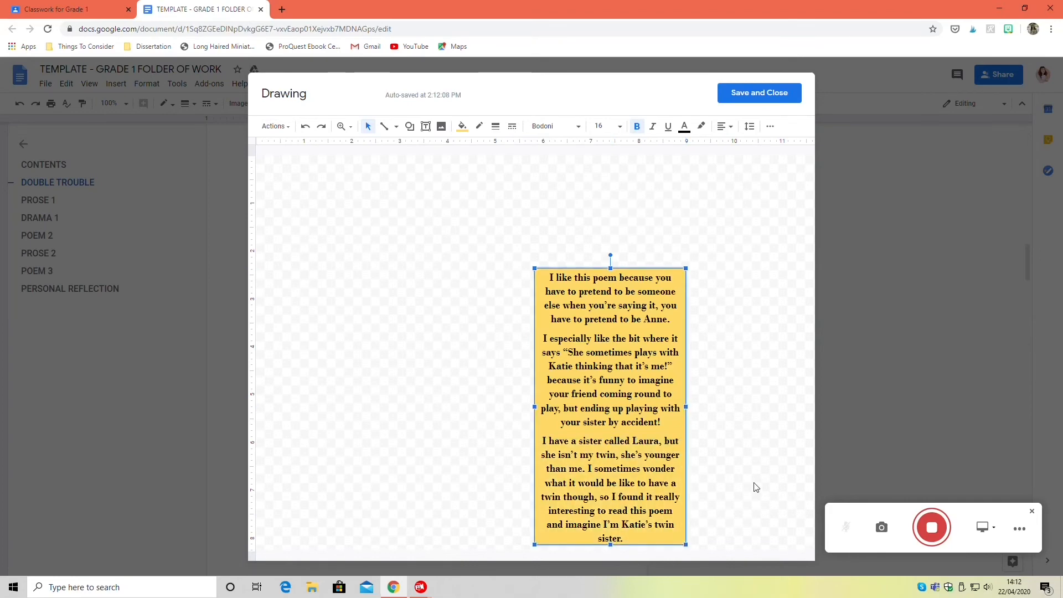
left_click(658, 305)
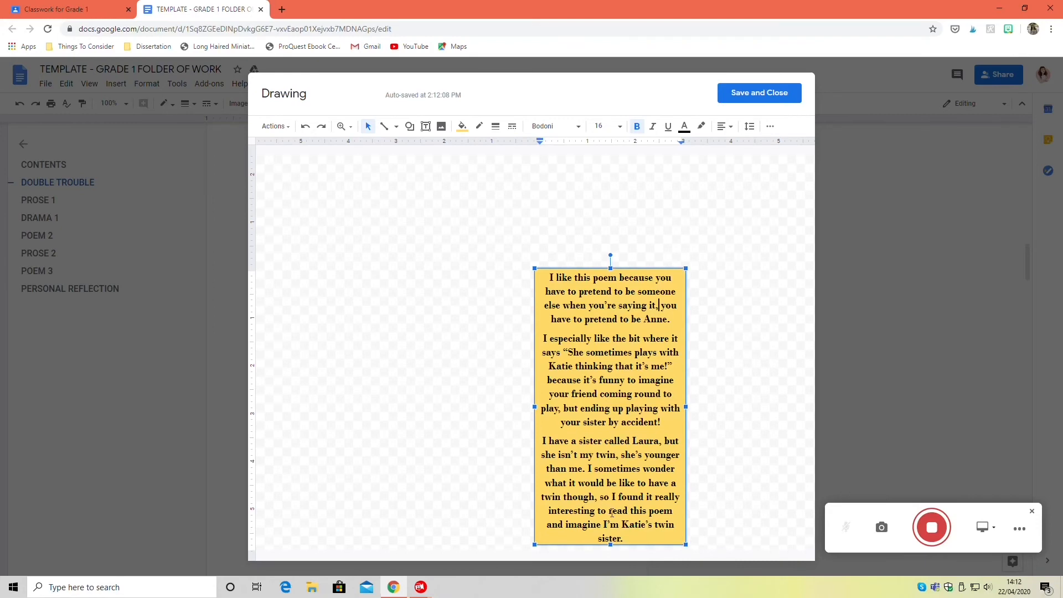
left_click(755, 94)
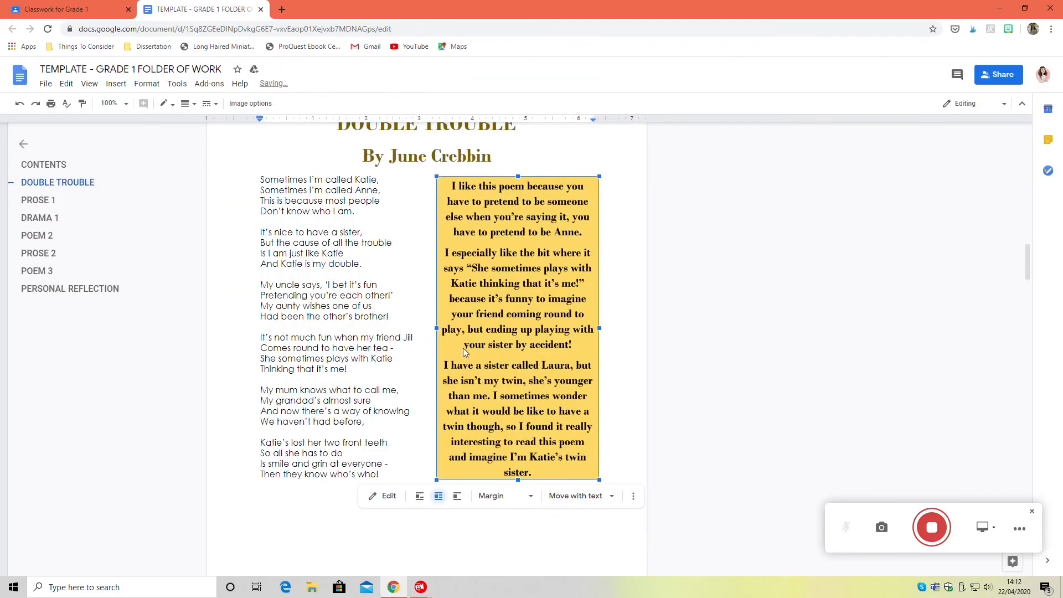
- Select the whole poem from "Sometimes I'm called Katie" to "Then they know who's who!" and set its font size to 14
scroll(451, 357, "down", 3)
scroll(267, 240, "up", 3)
left_click_drag(260, 179, 404, 475)
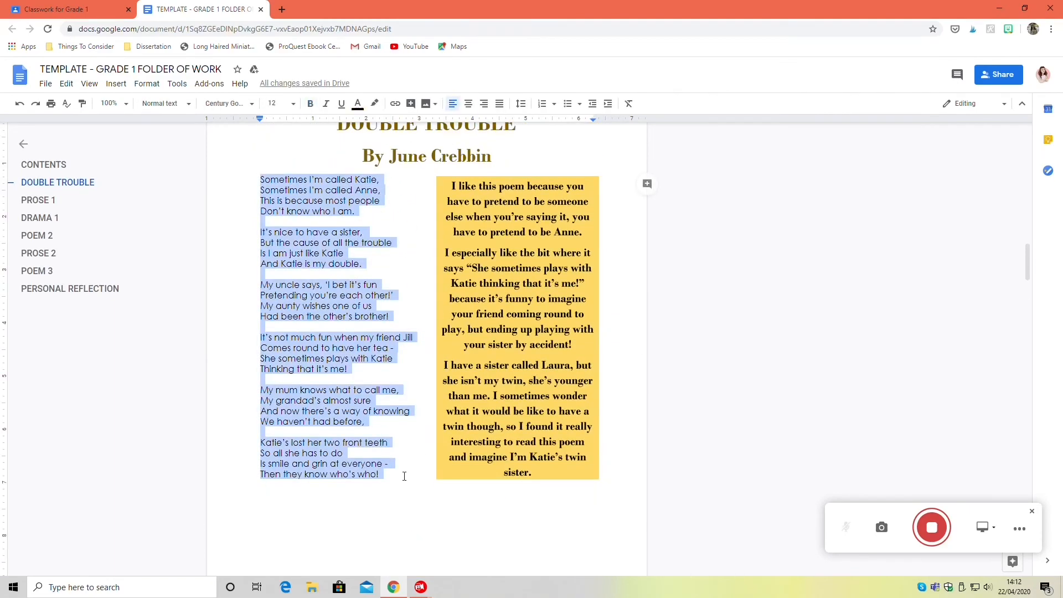
left_click(288, 106)
left_click(275, 212)
scroll(390, 365, "down", 5)
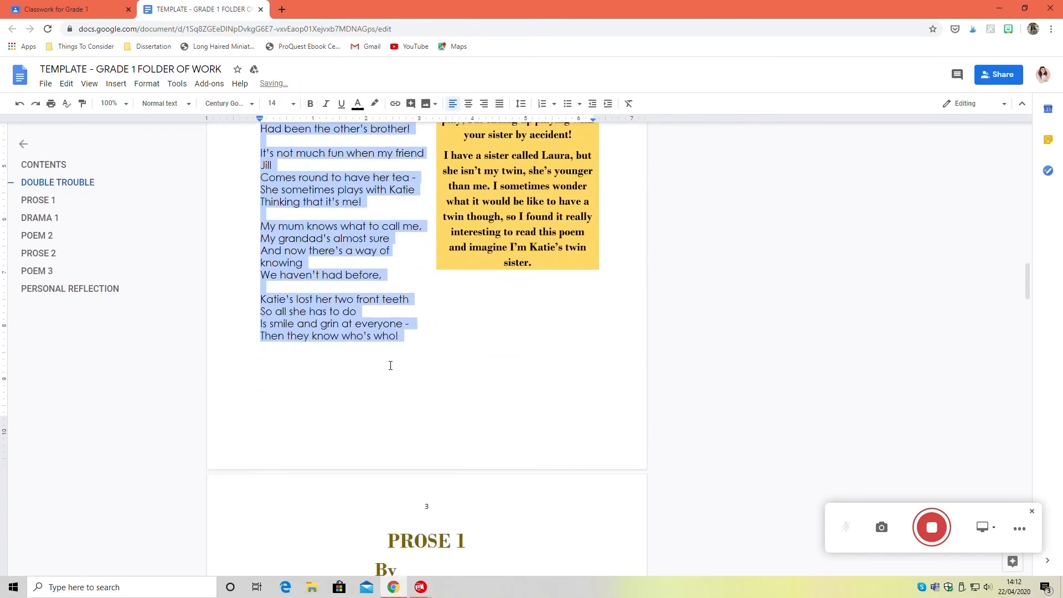
scroll(410, 368, "down", 1)
- Move the yellow annotation box down the page so that its top edge lines up with the last line of the poem's first verse
scroll(423, 360, "up", 5)
left_click(487, 284)
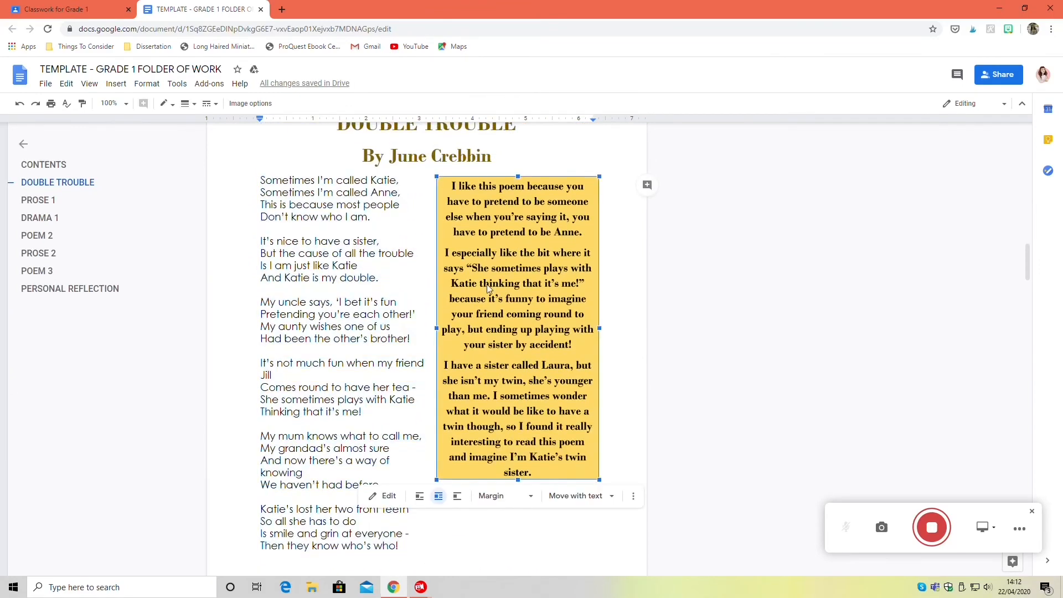
left_click_drag(503, 241, 503, 281)
left_click(465, 381)
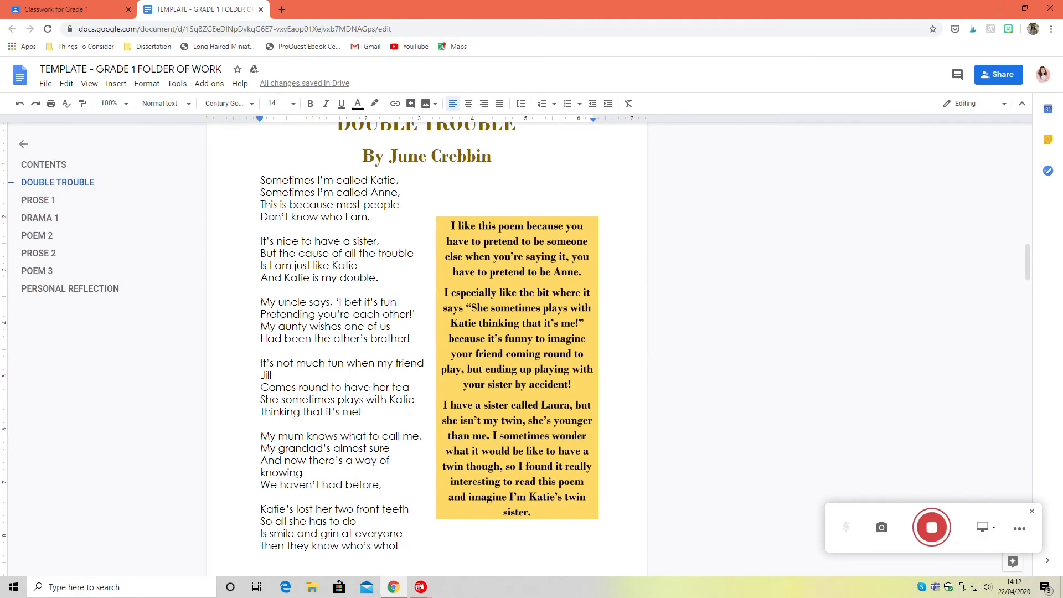
- Narrow the annotation box by about half an inch from its left edge and extend it upward to enclose all three paragraphs, saving the drawing
left_click(443, 368)
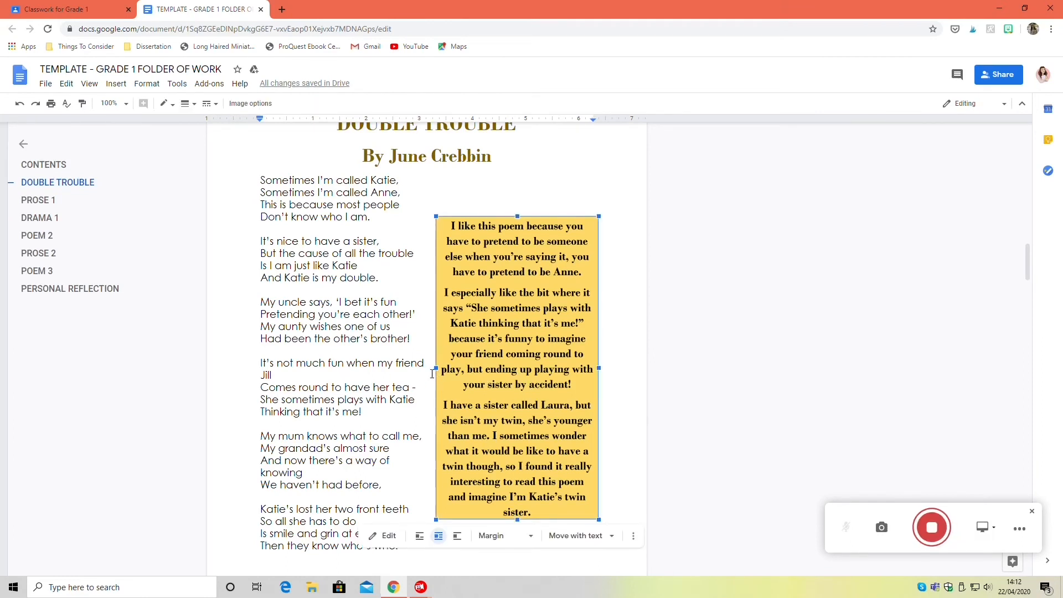
double_click(480, 359)
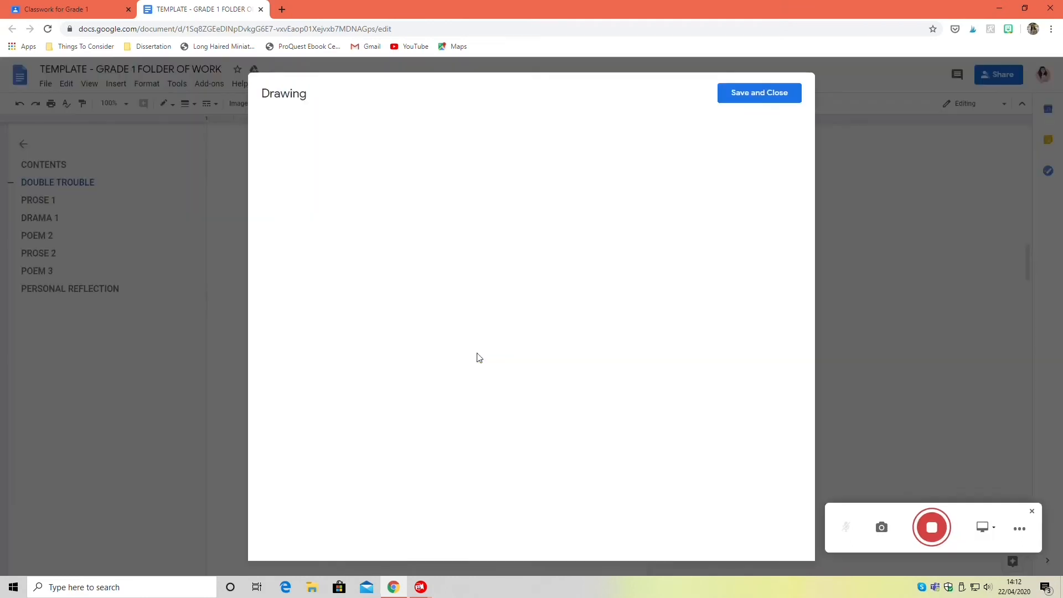
left_click(593, 294)
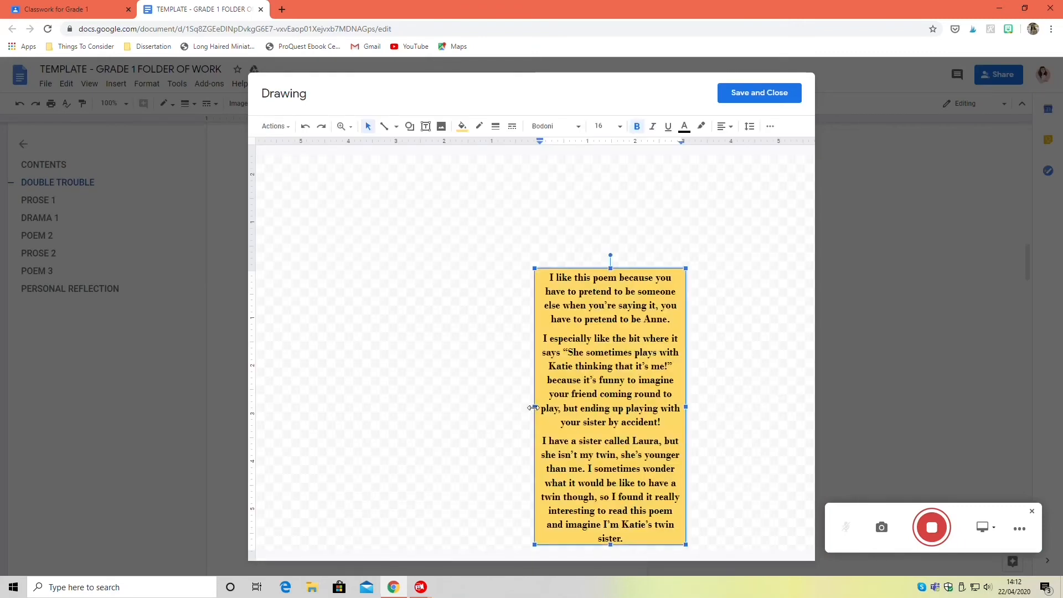
left_click_drag(535, 407, 559, 408)
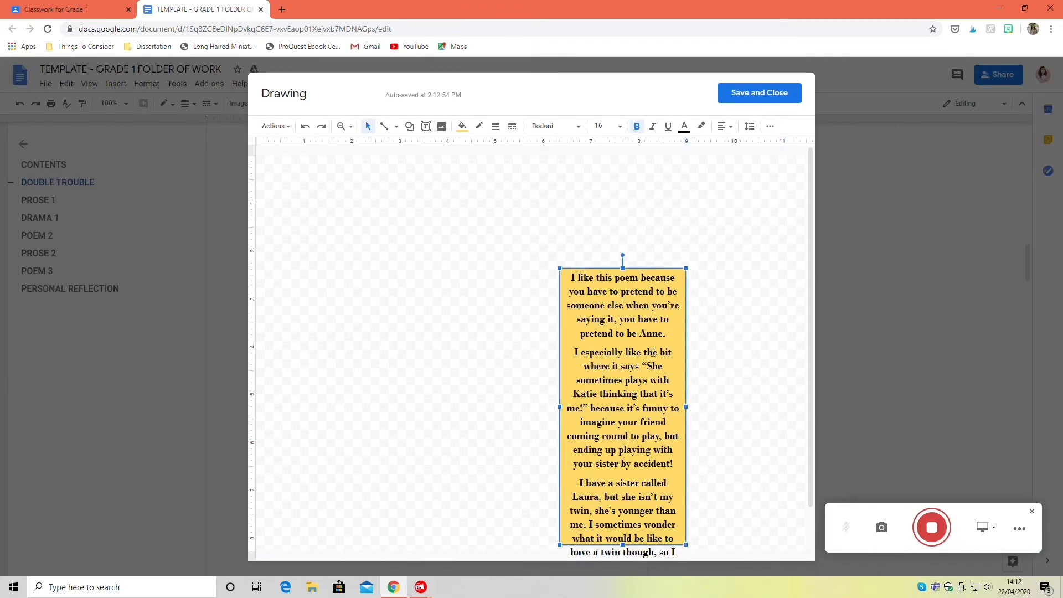
left_click_drag(613, 382, 607, 306)
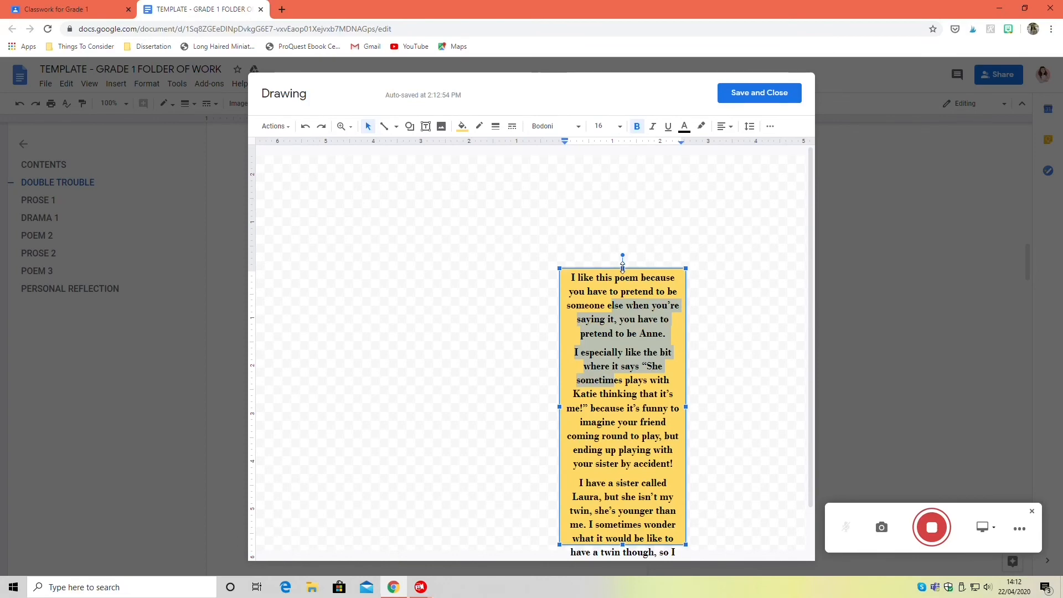
left_click_drag(621, 266, 622, 186)
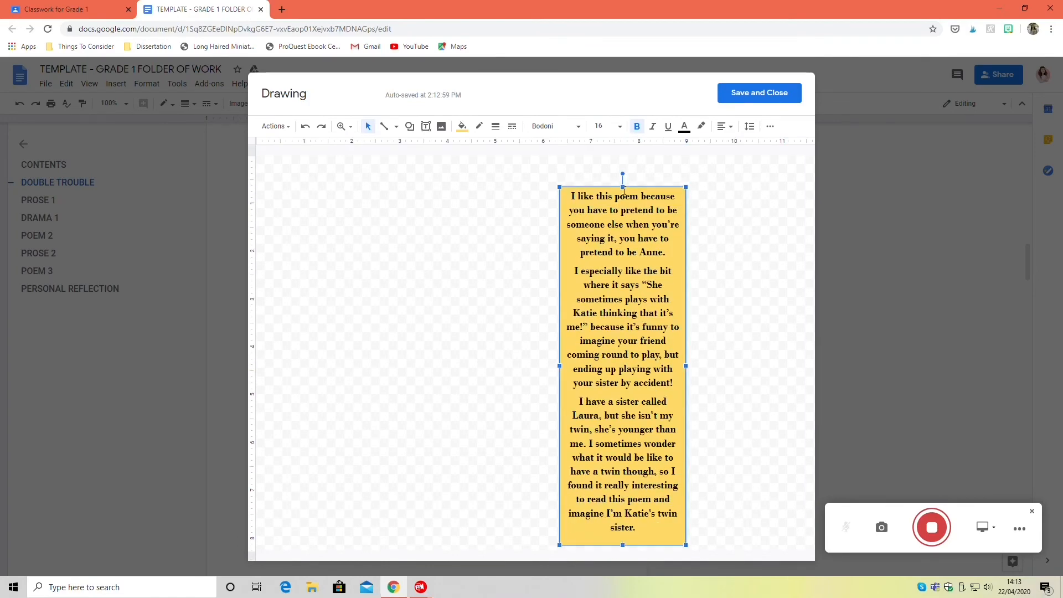
left_click(729, 95)
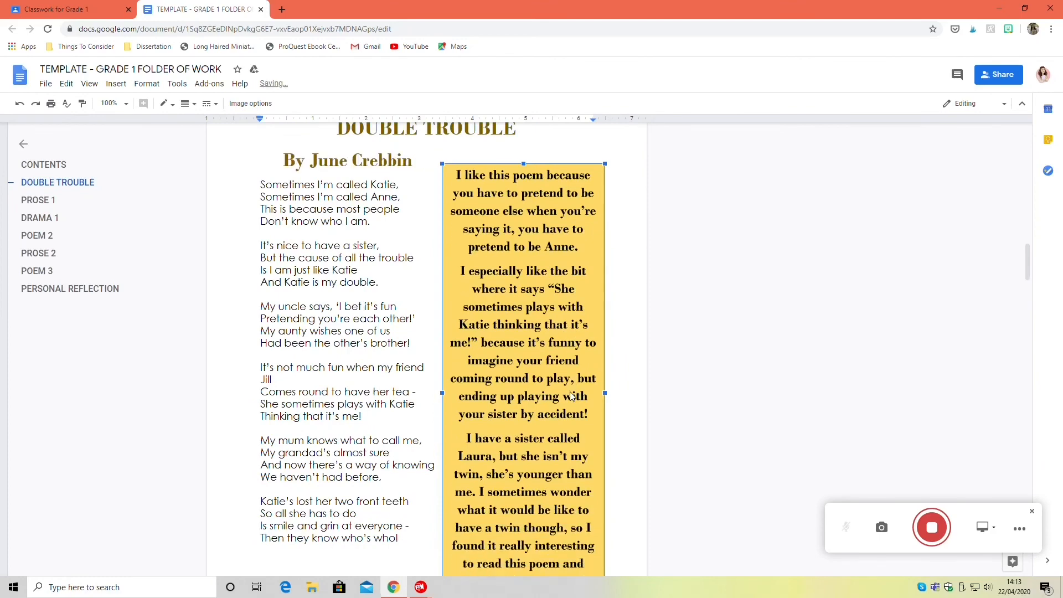
- Shift the annotation box slightly right and down so the line "It's not much fun when my friend Jill" fits unbroken, and check the page layout
scroll(398, 431, "down", 5)
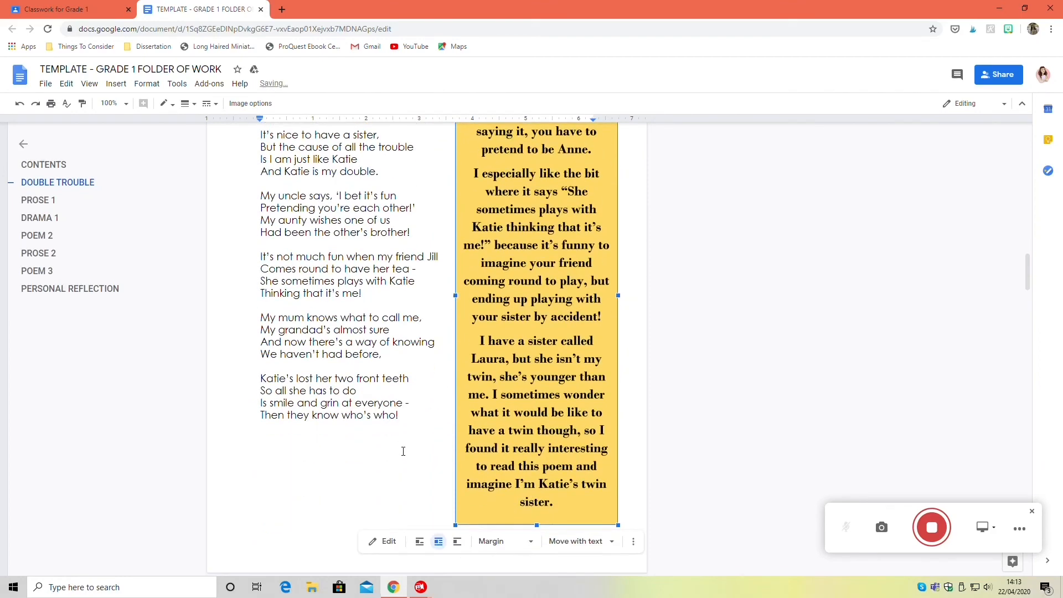
left_click(348, 295)
left_click(384, 294)
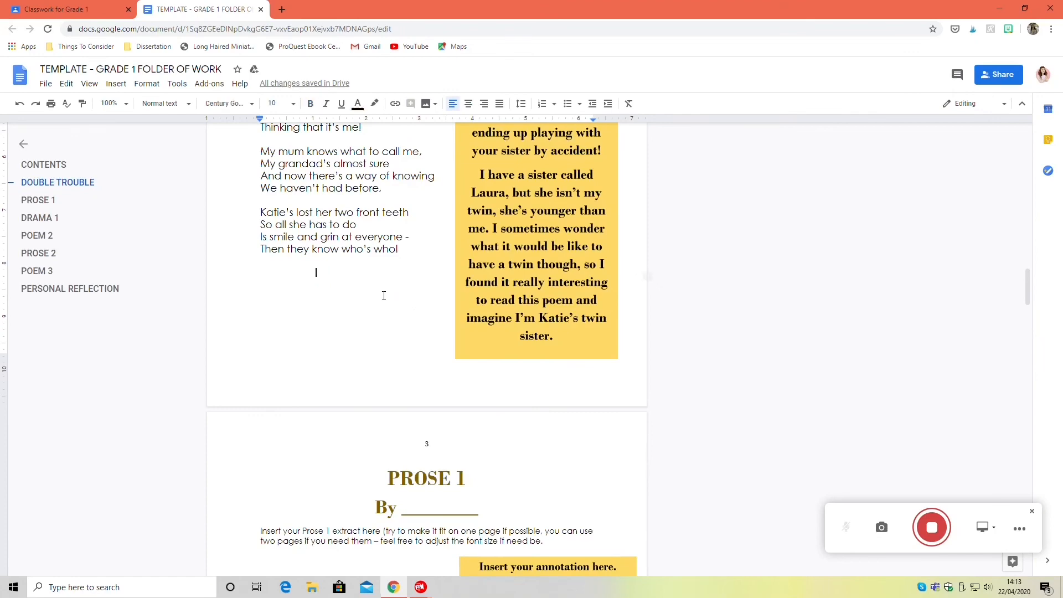
scroll(396, 248, "up", 3)
scroll(430, 270, "up", 2)
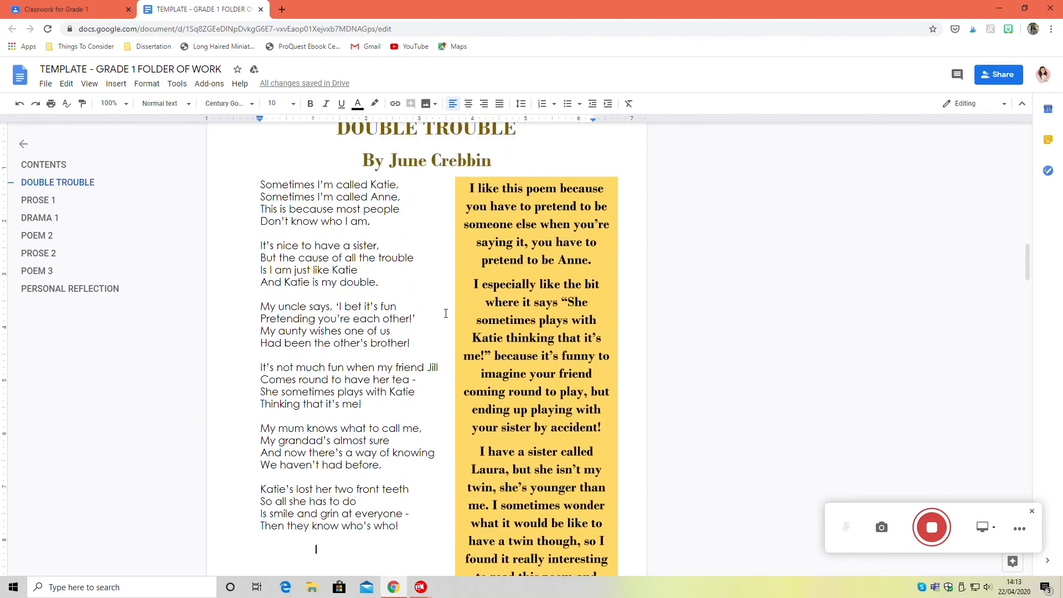